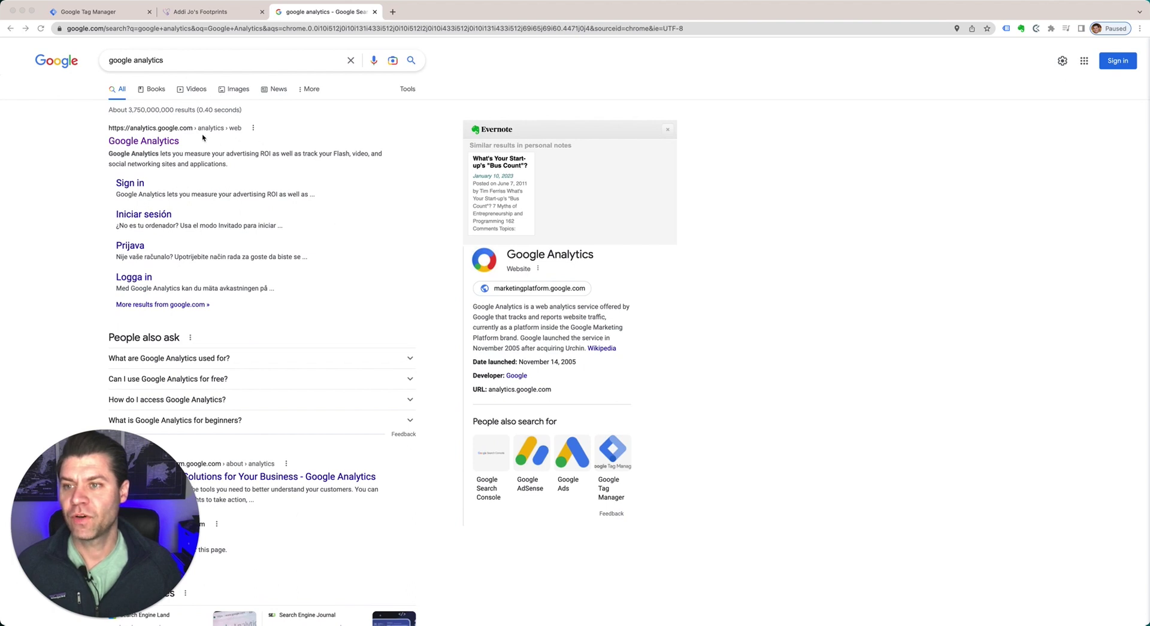
Sign in to Google Analytics with the website's Google account and its password
left_click(150, 142)
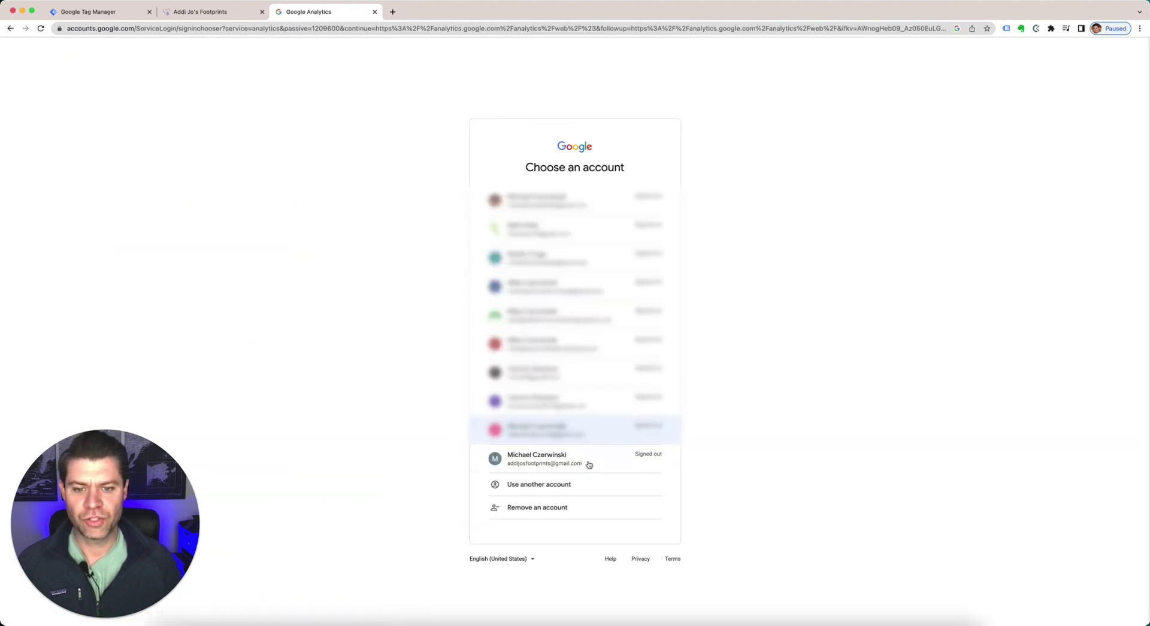
left_click(539, 466)
left_click(582, 321)
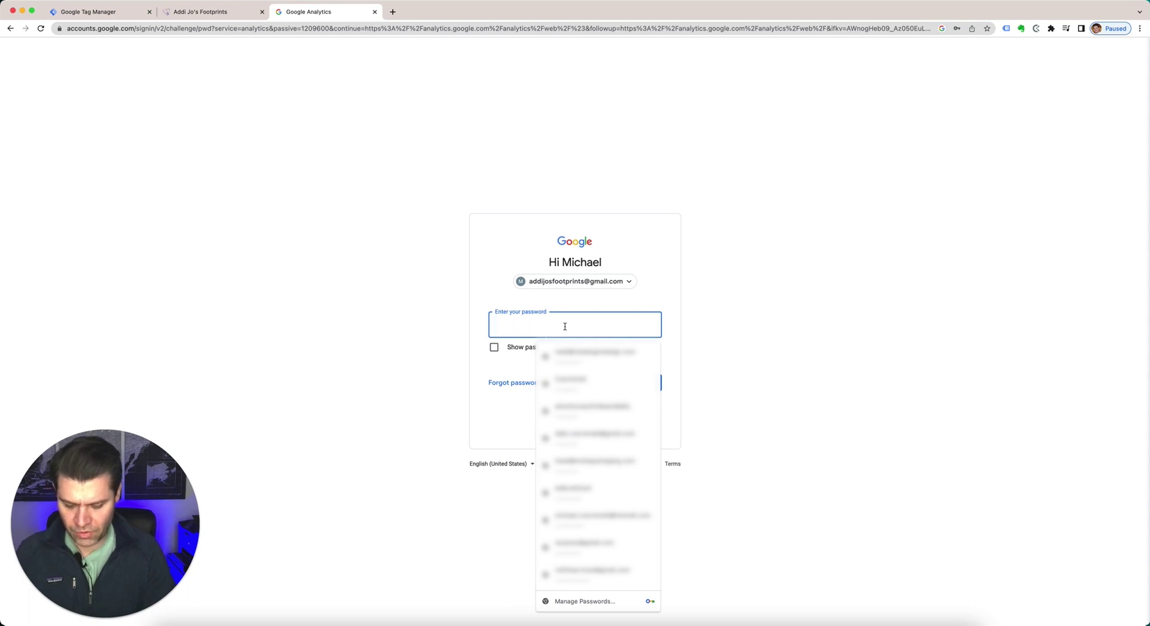
type("•")
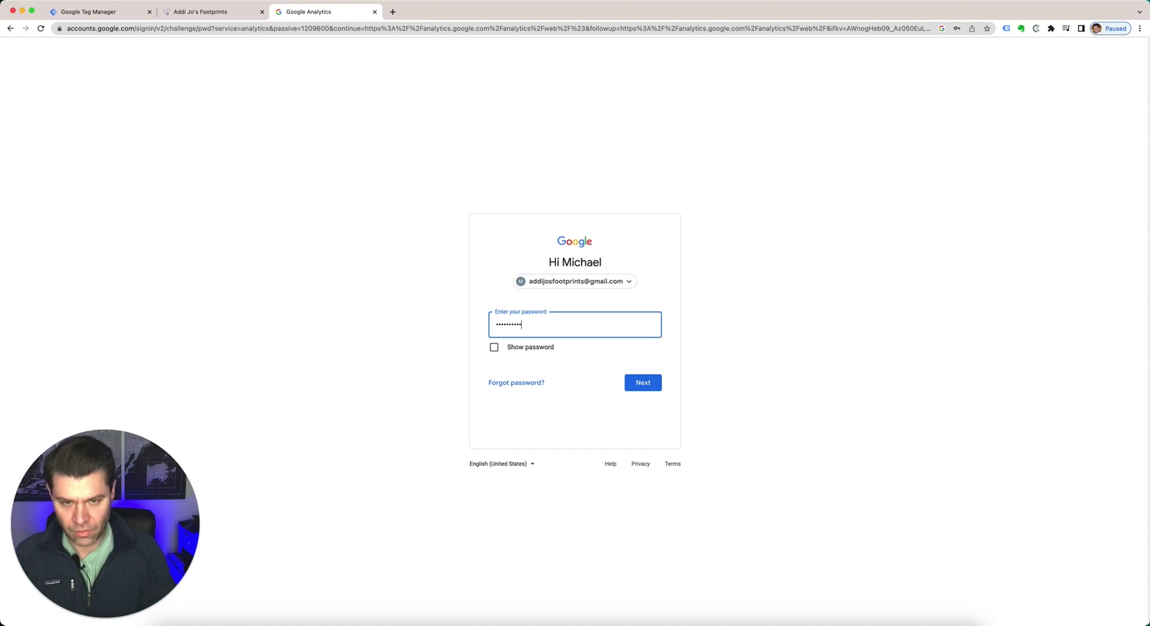
key("Return")
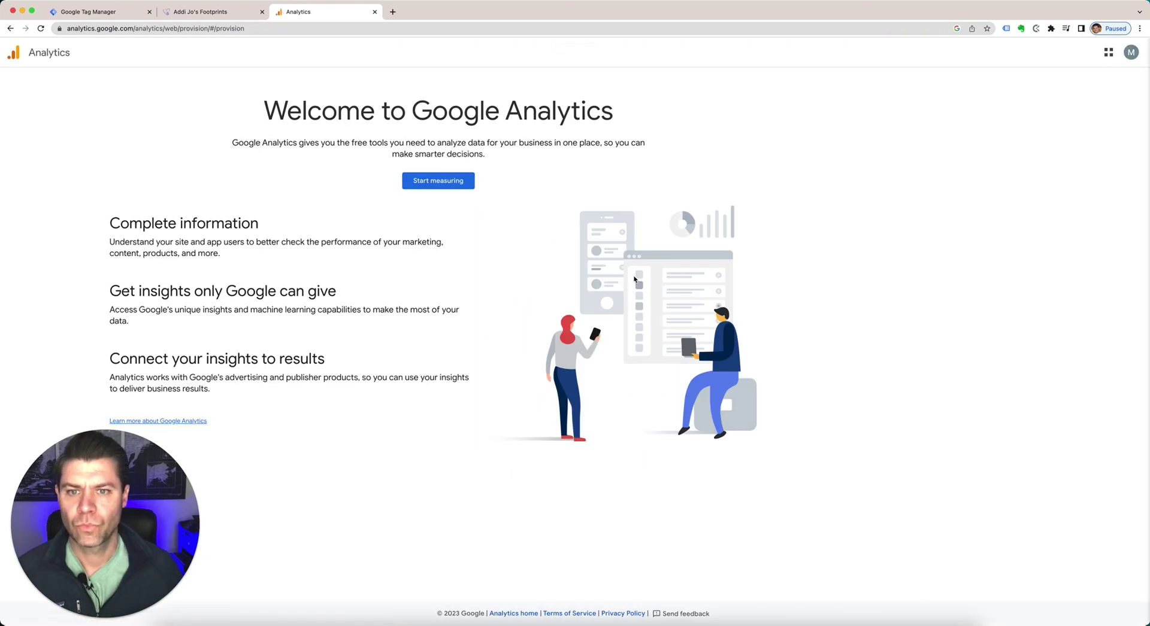
Start a new Analytics account named 'Addi Jo's Footprints' with Google data sharing enabled
left_click(440, 182)
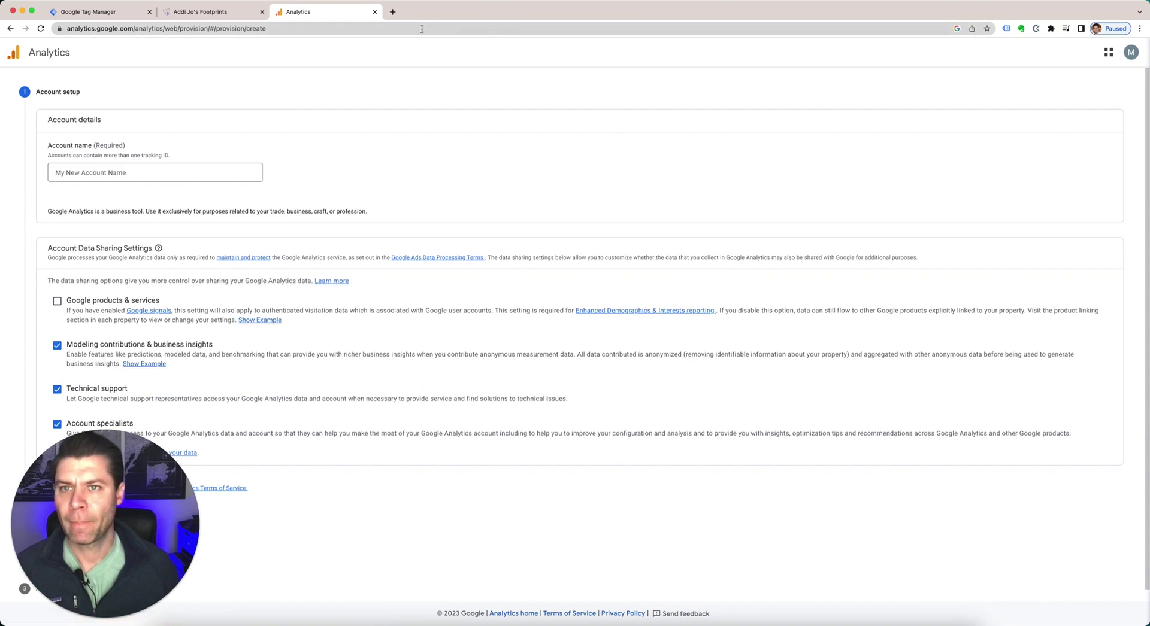
left_click_drag(149, 570, 918, 549)
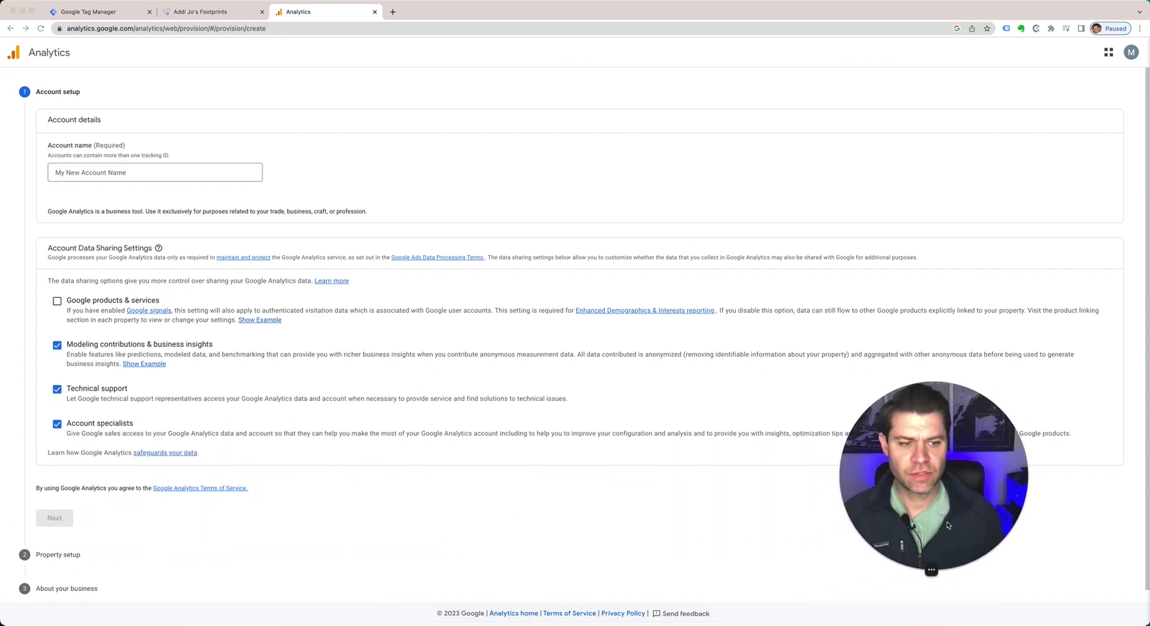
left_click(913, 571)
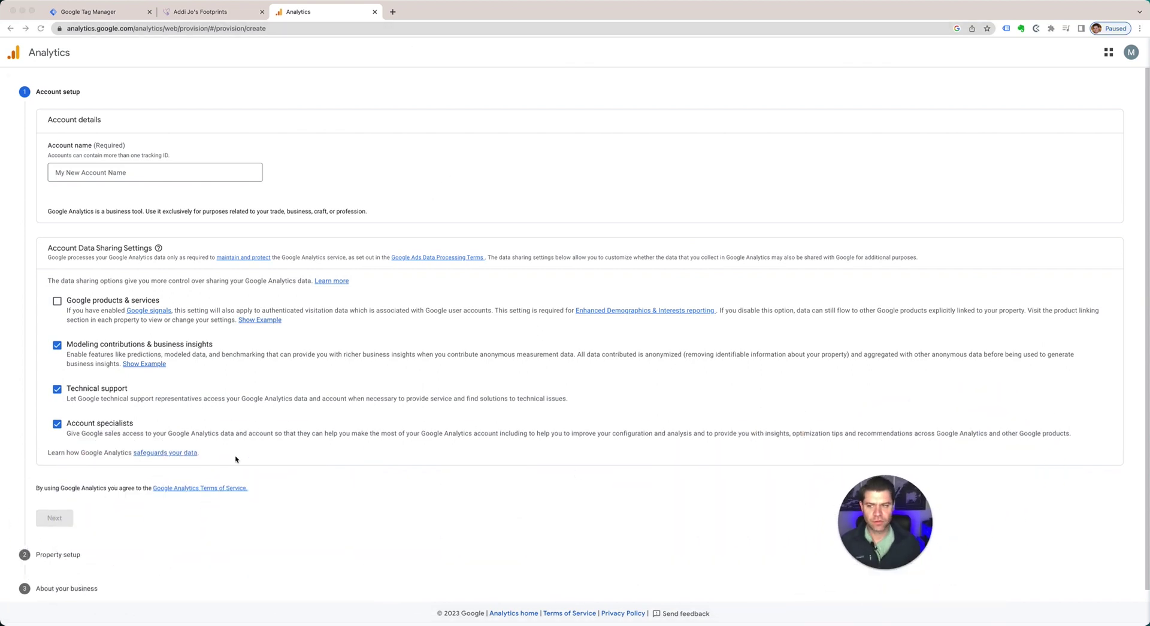
left_click(157, 172)
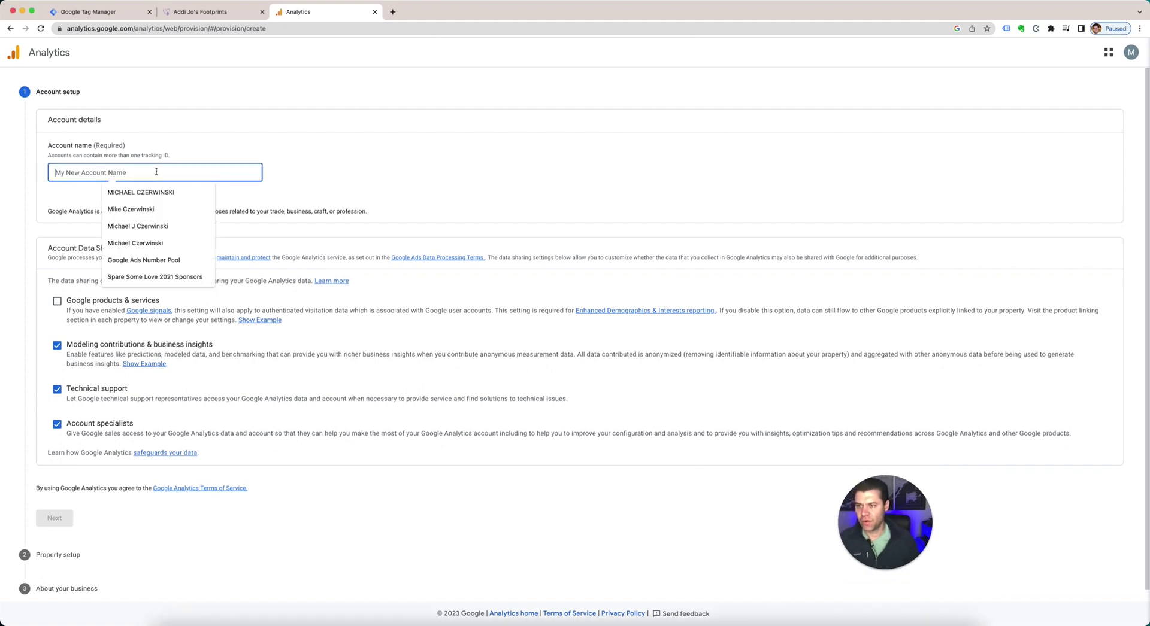
type("Addi Jo's")
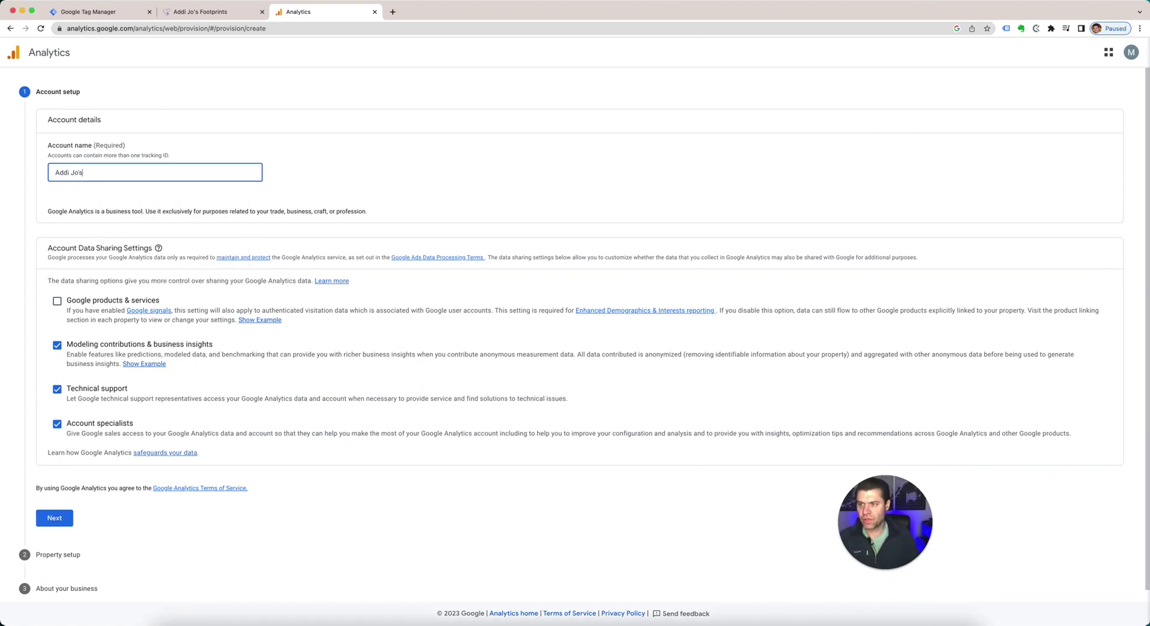
type(" Footprints")
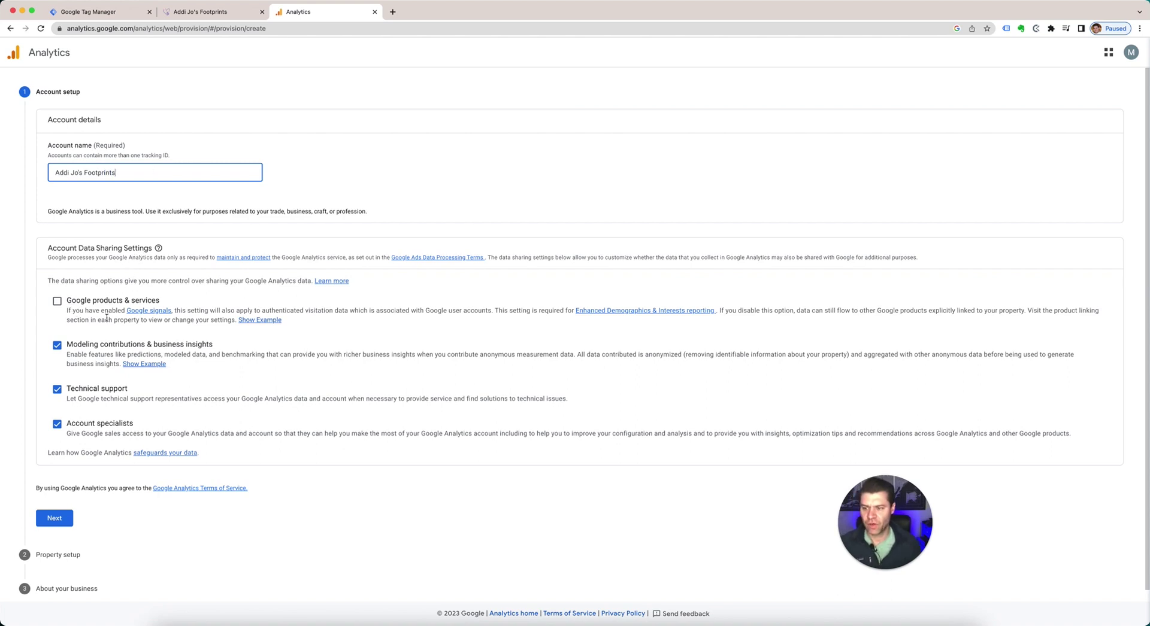
left_click(54, 519)
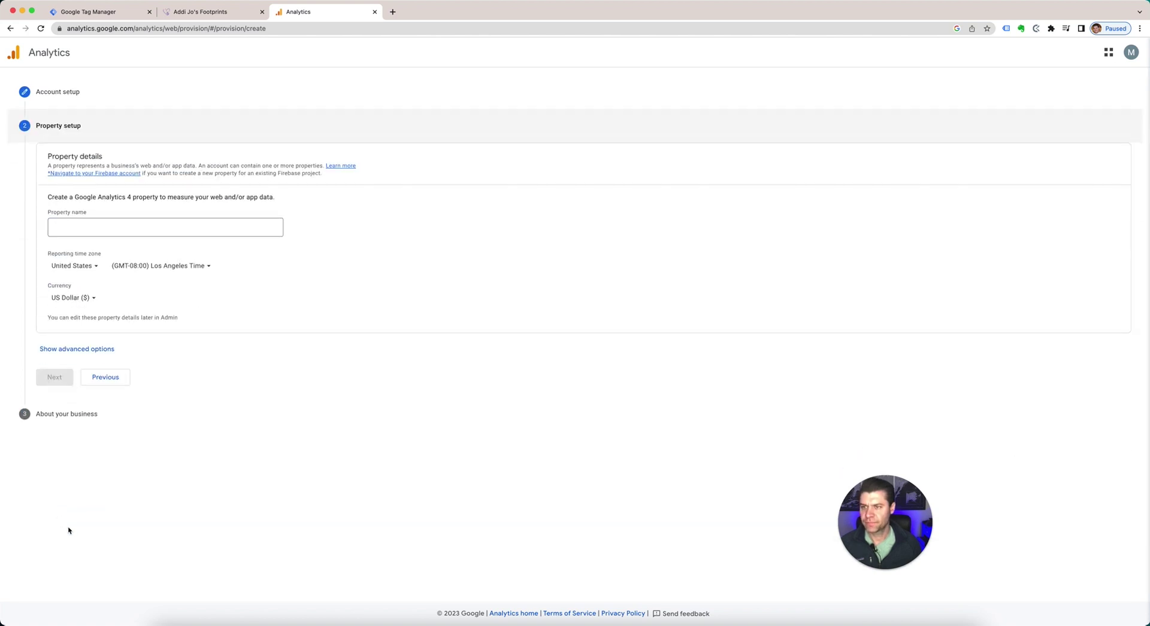
Name the property 'Addi Jo's Footprints Website' with (GMT-06:00) Chicago Time and show advanced options
left_click(108, 227)
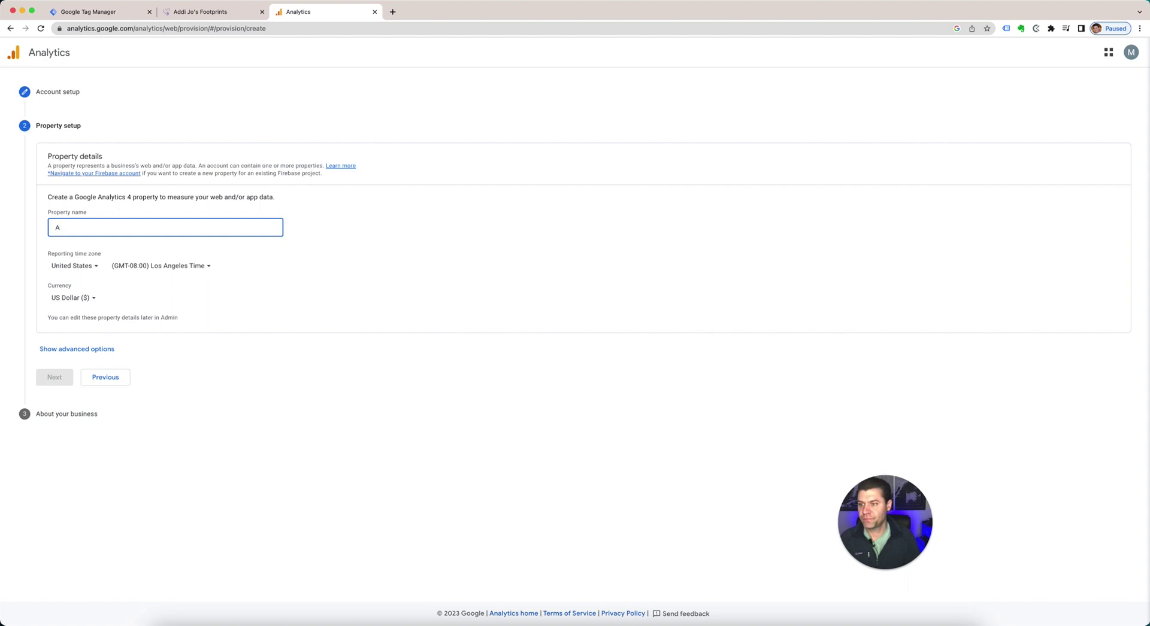
type("Addi Jo")
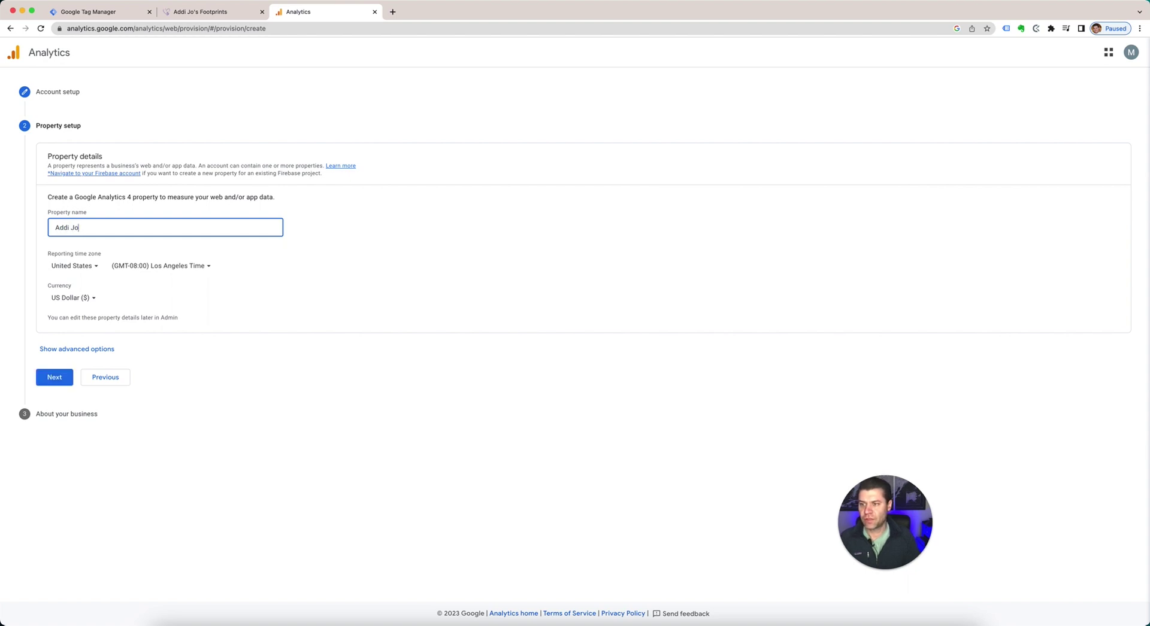
type("'s Footprint")
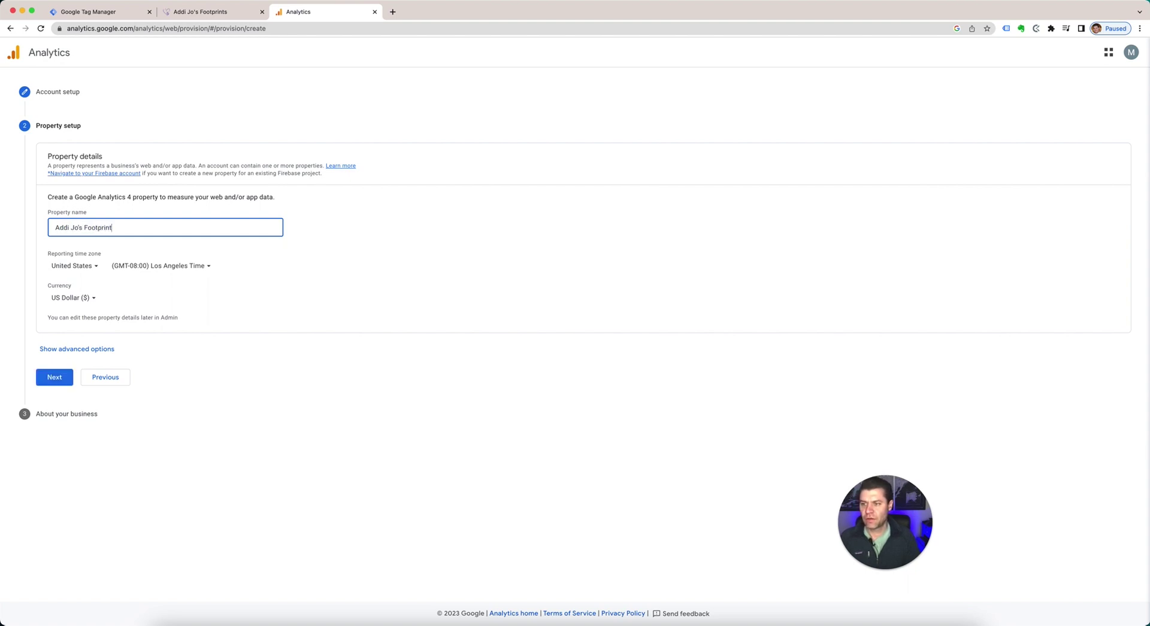
type("s Website")
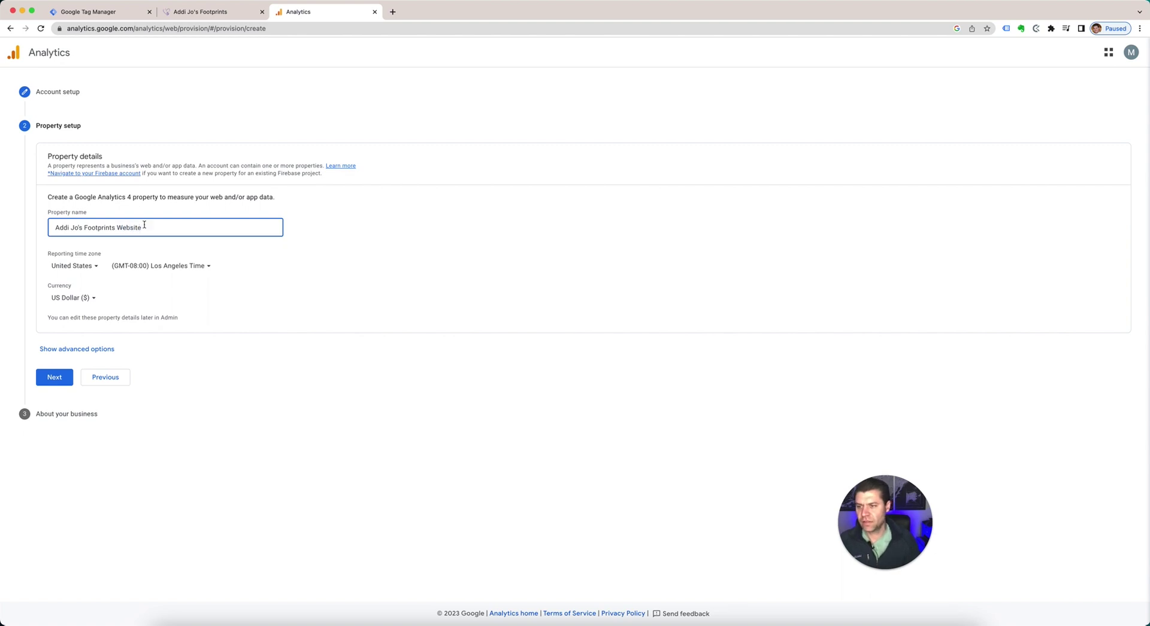
left_click(161, 268)
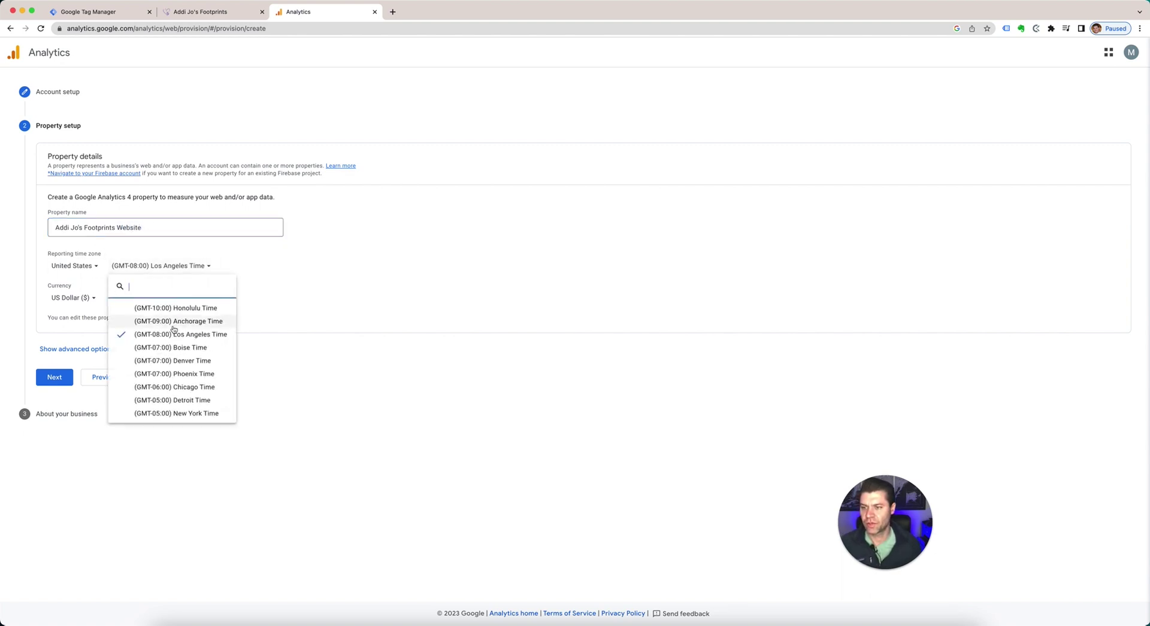
left_click(194, 388)
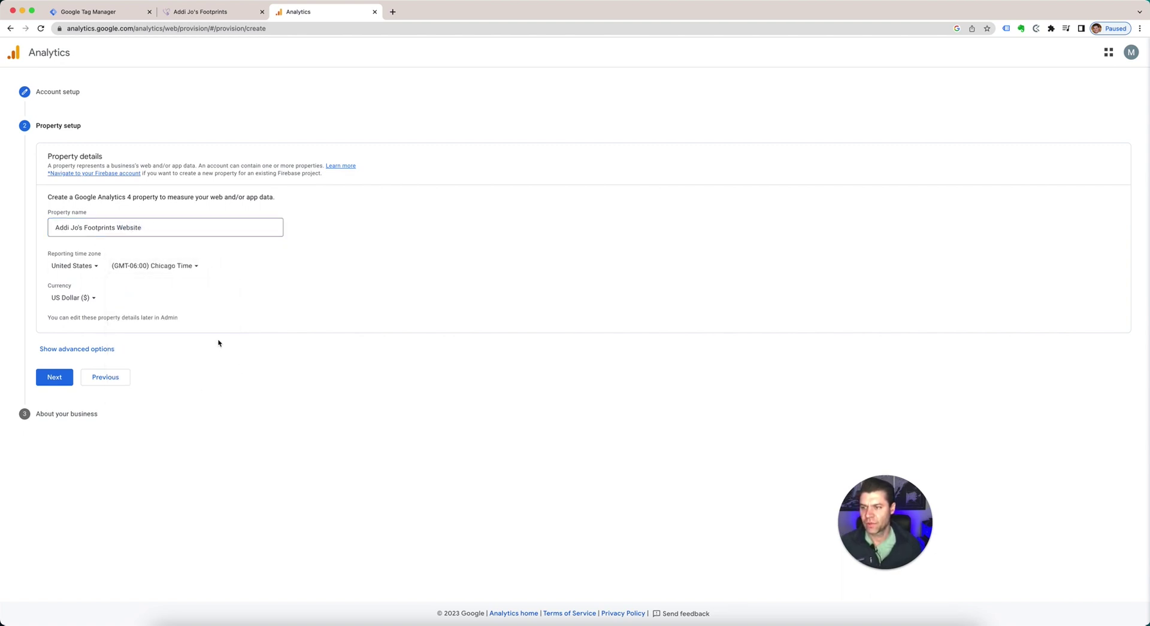
left_click(90, 349)
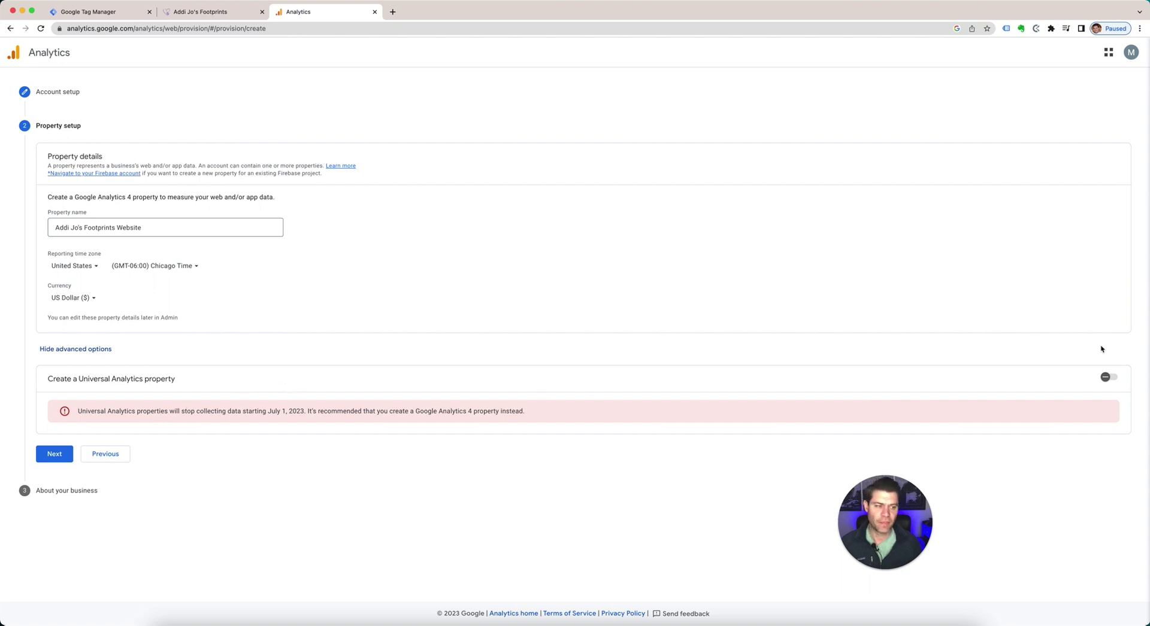
Turn on creating a Universal Analytics property alongside the GA4 property
left_click(1106, 377)
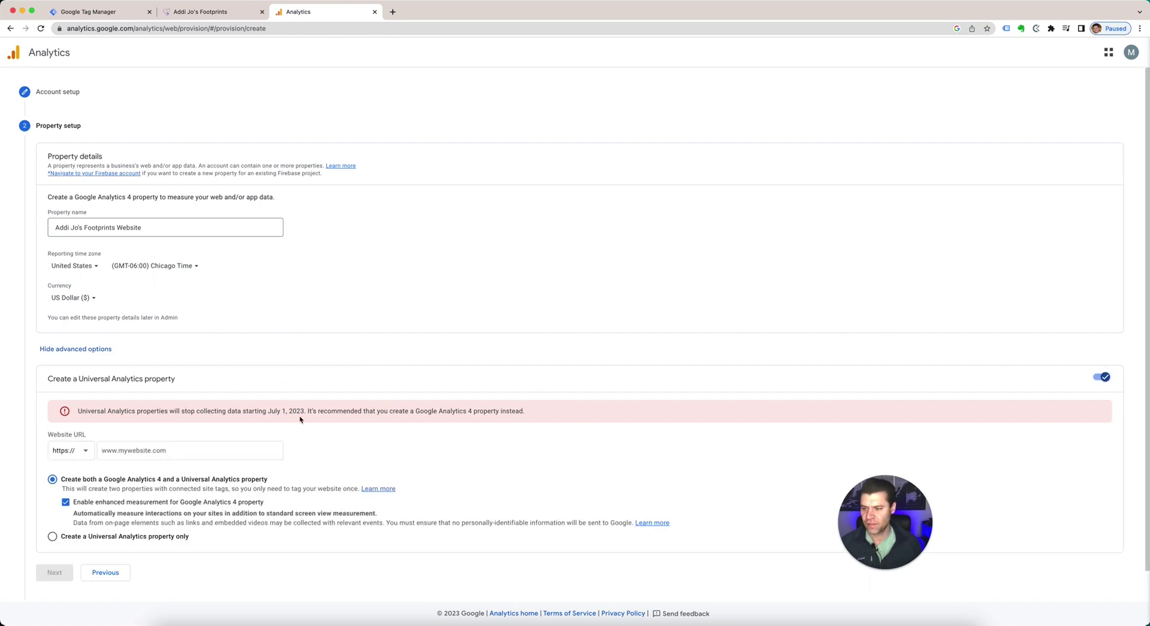
scroll(300, 420, "down", 1)
left_click(157, 419)
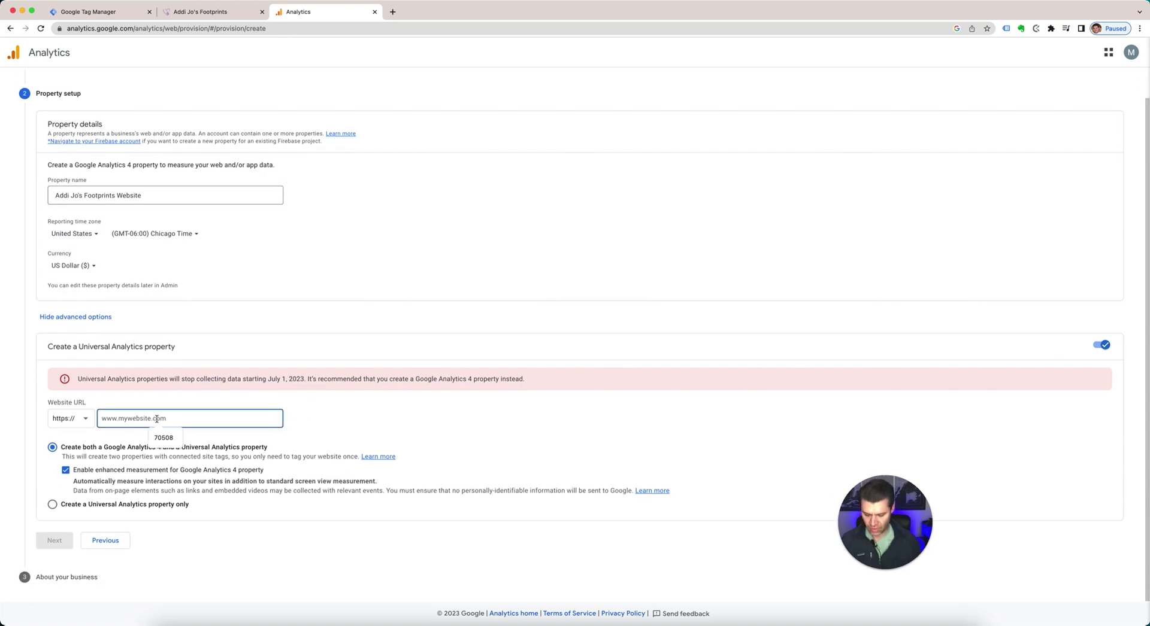
left_click(186, 10)
left_click(175, 27)
key("super+c")
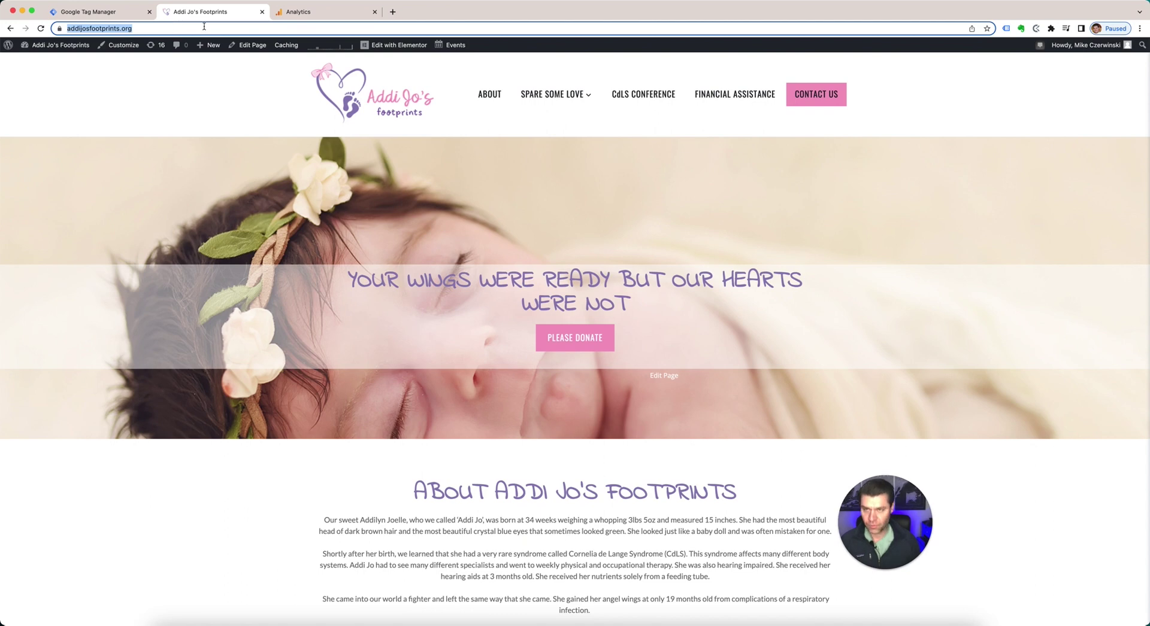
left_click(303, 11)
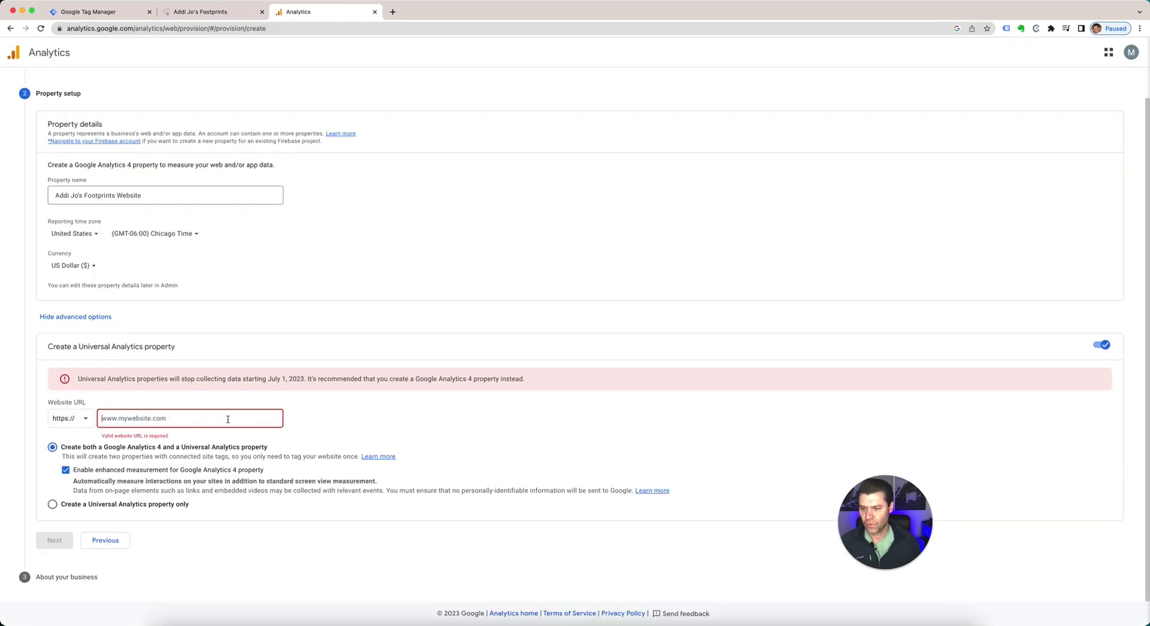
key("super+v")
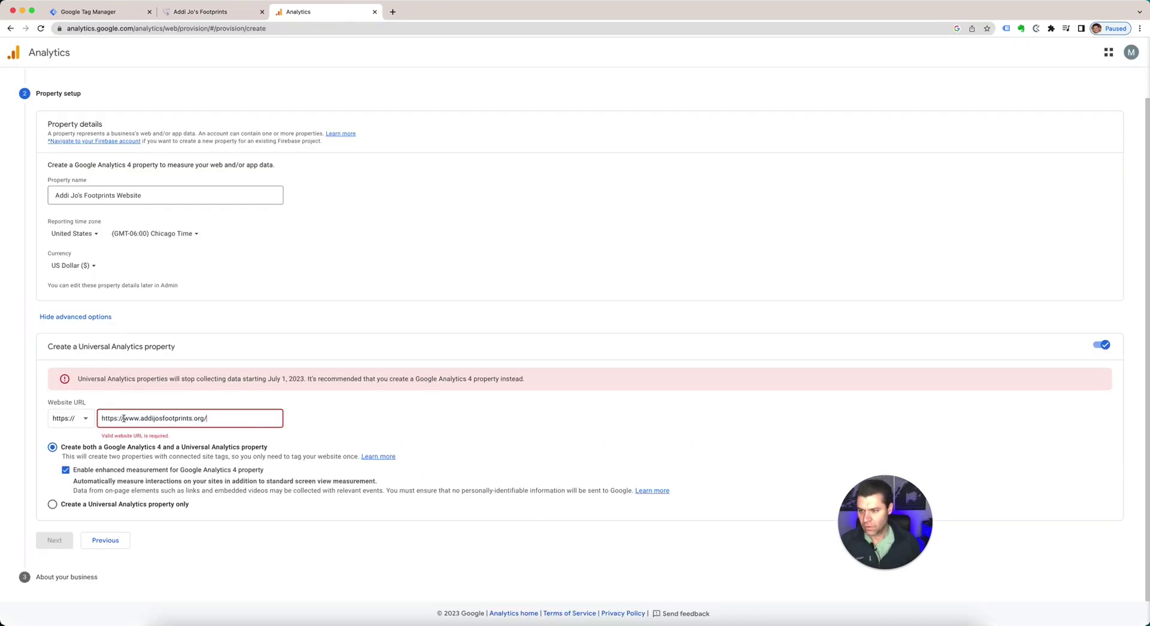
left_click_drag(124, 418, 101, 418)
key("BackSpace")
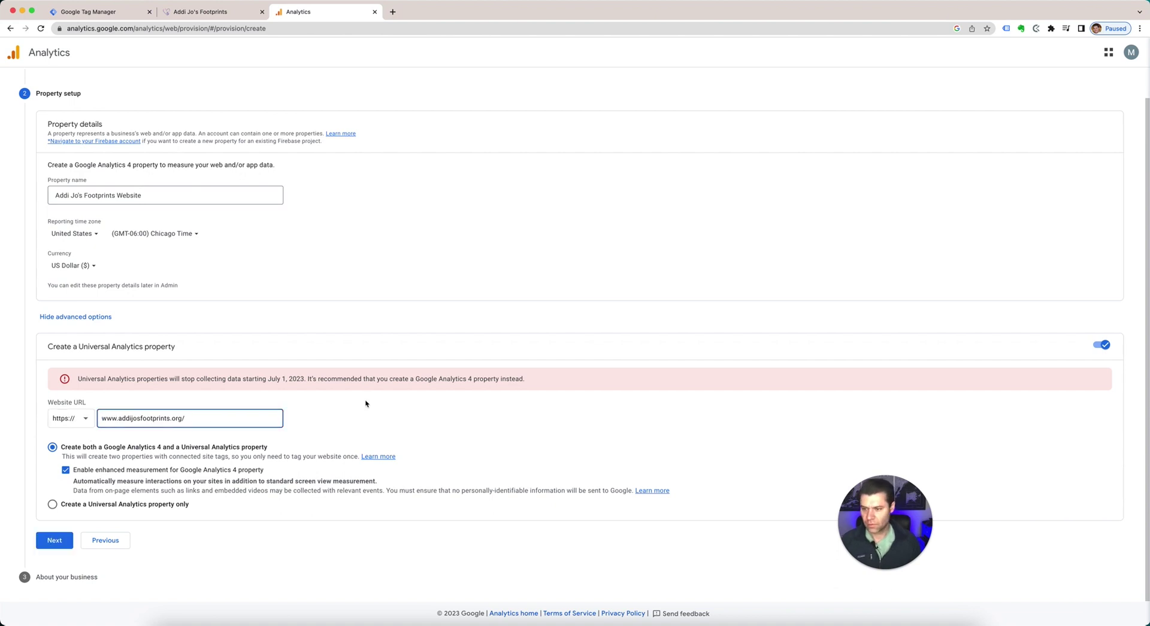
left_click(366, 403)
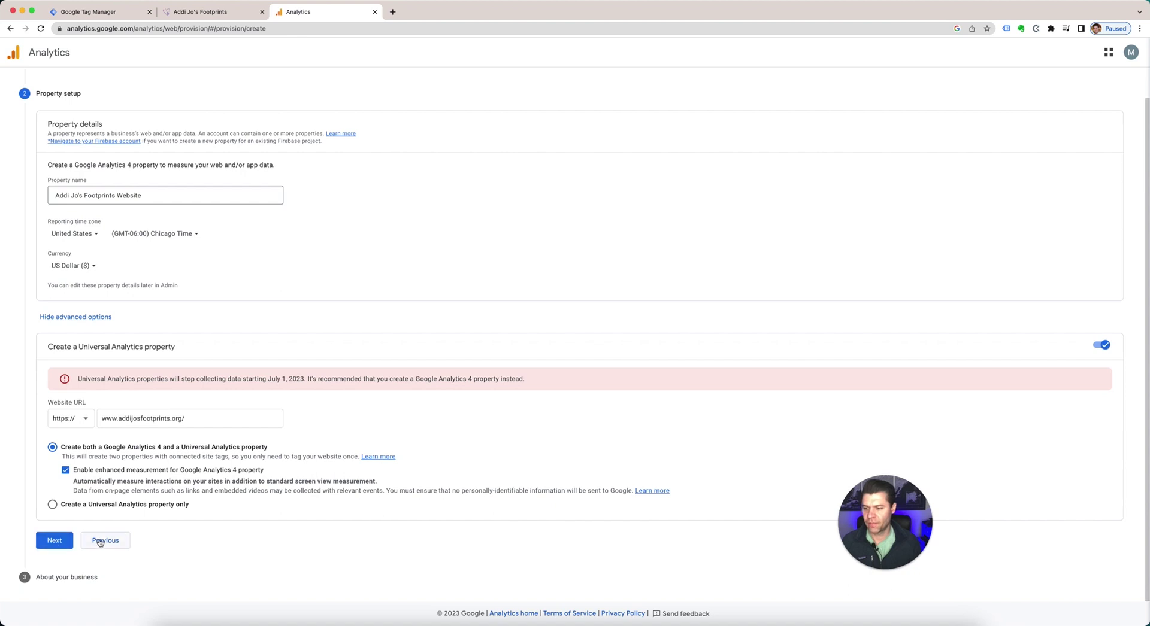
left_click(58, 542)
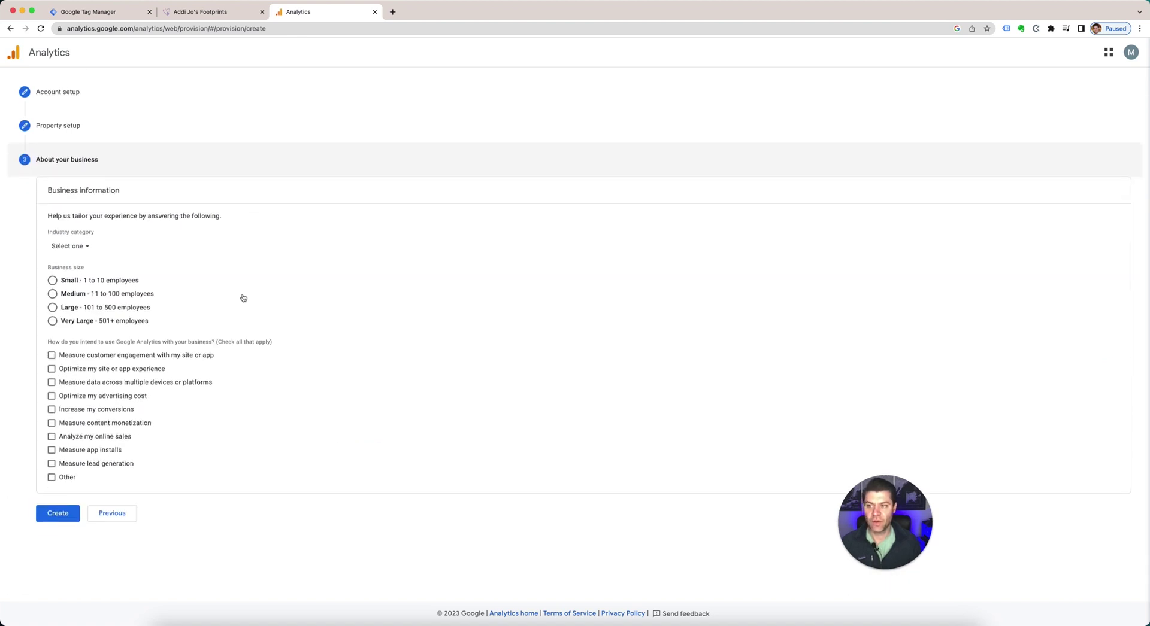
Choose Small business size, tick experience, cross-device and lead-generation goals, then create the account
left_click(52, 281)
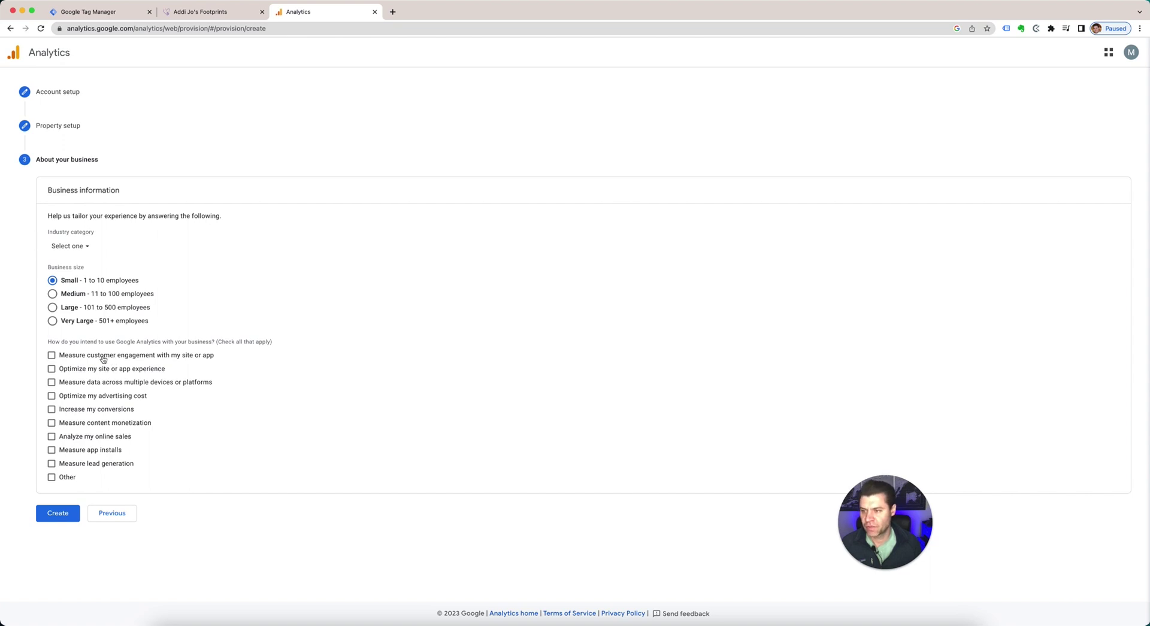
left_click(52, 369)
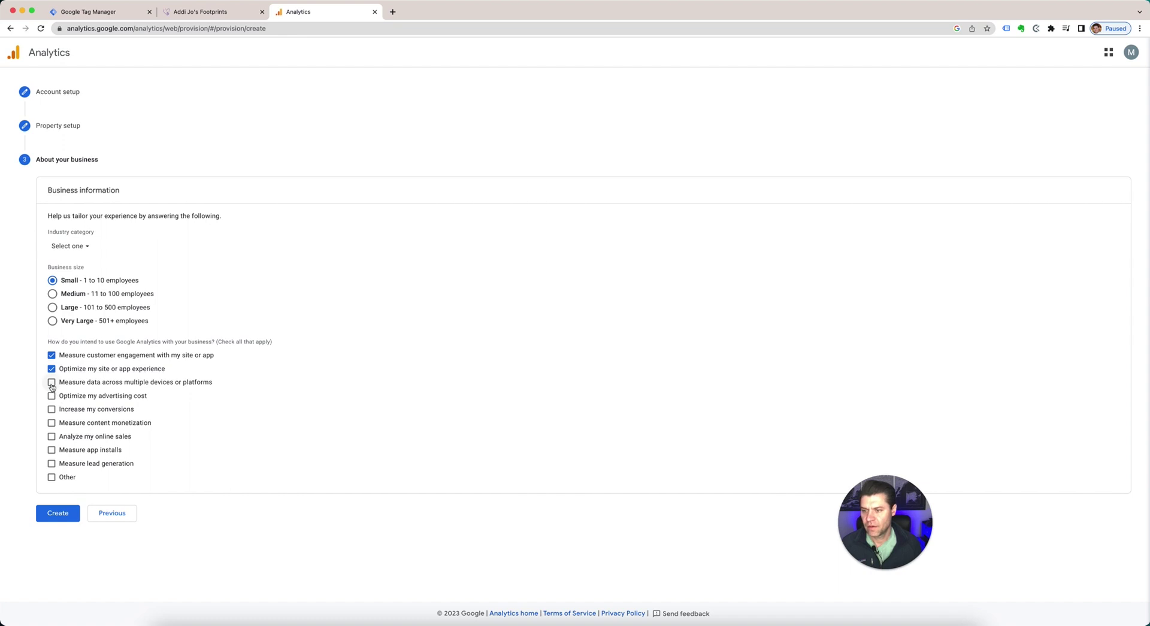
left_click(52, 383)
left_click(52, 465)
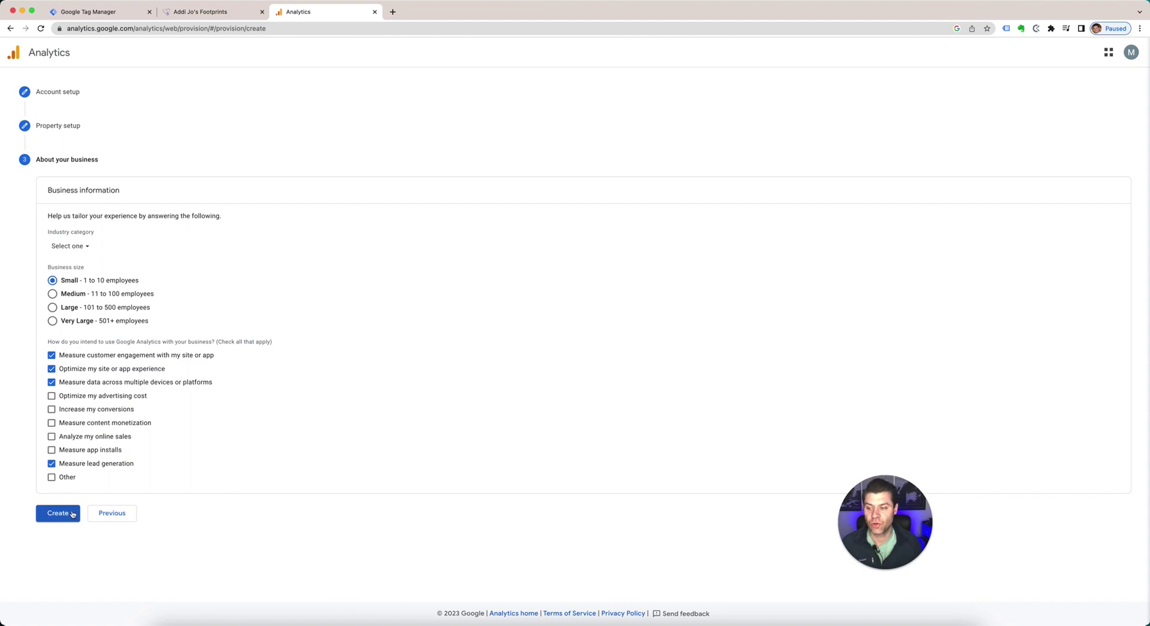
left_click(58, 514)
Accept the Data Processing Terms, Measurement Controller terms, and the Terms of Service
left_click(460, 302)
scroll(553, 388, "down", 2)
left_click(448, 498)
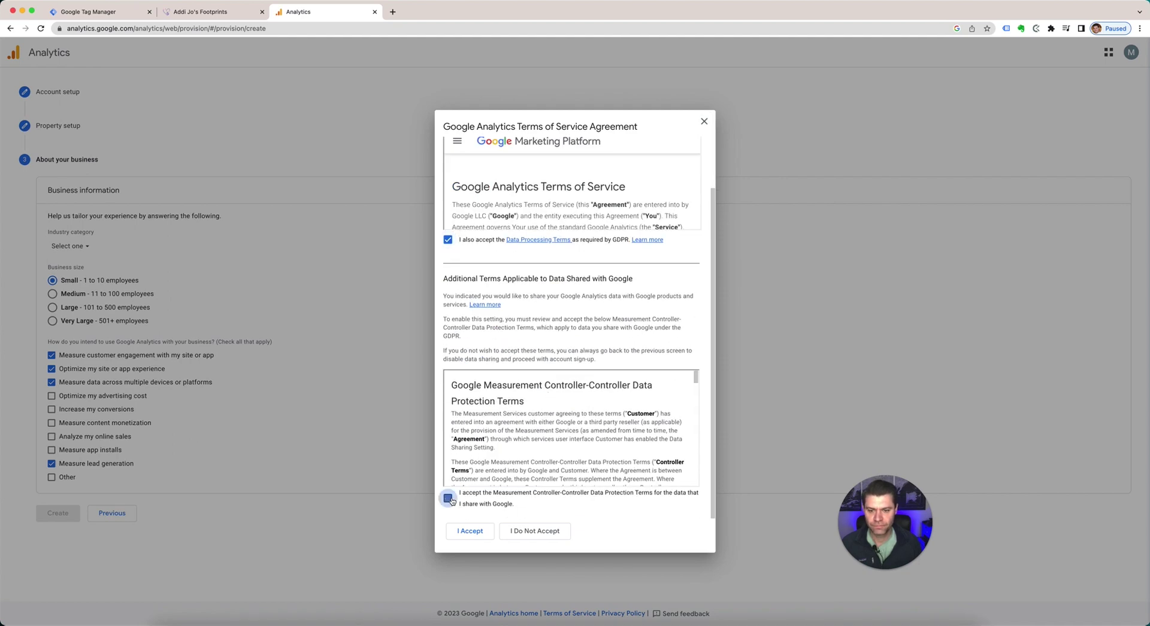
left_click(470, 532)
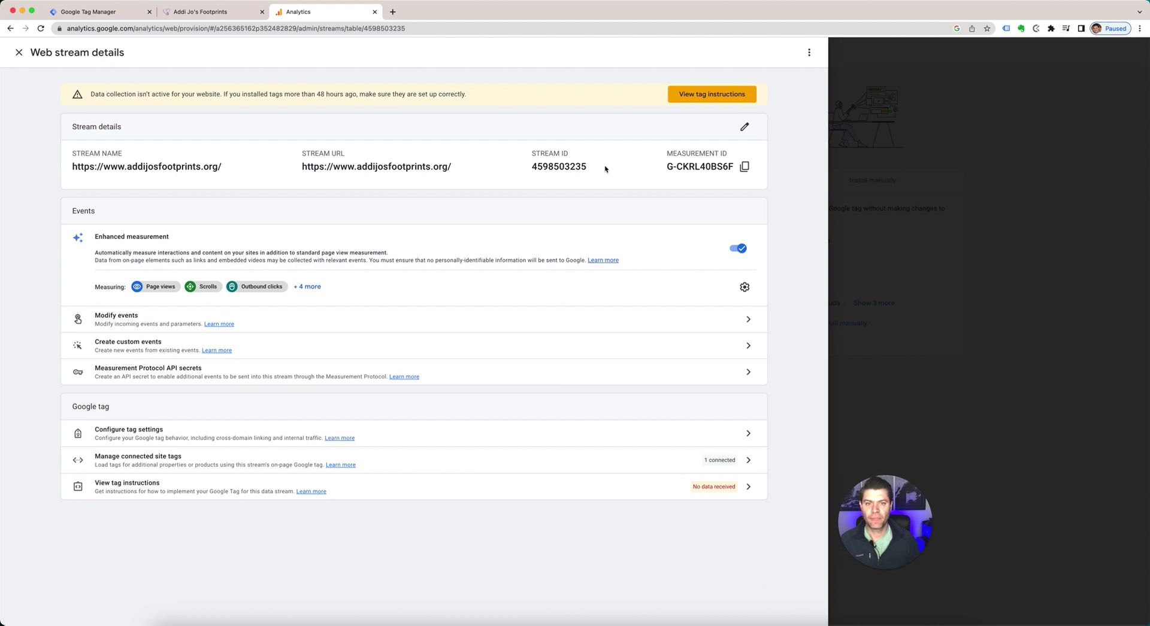
Copy the web stream's Measurement ID and close the stream details
left_click(745, 167)
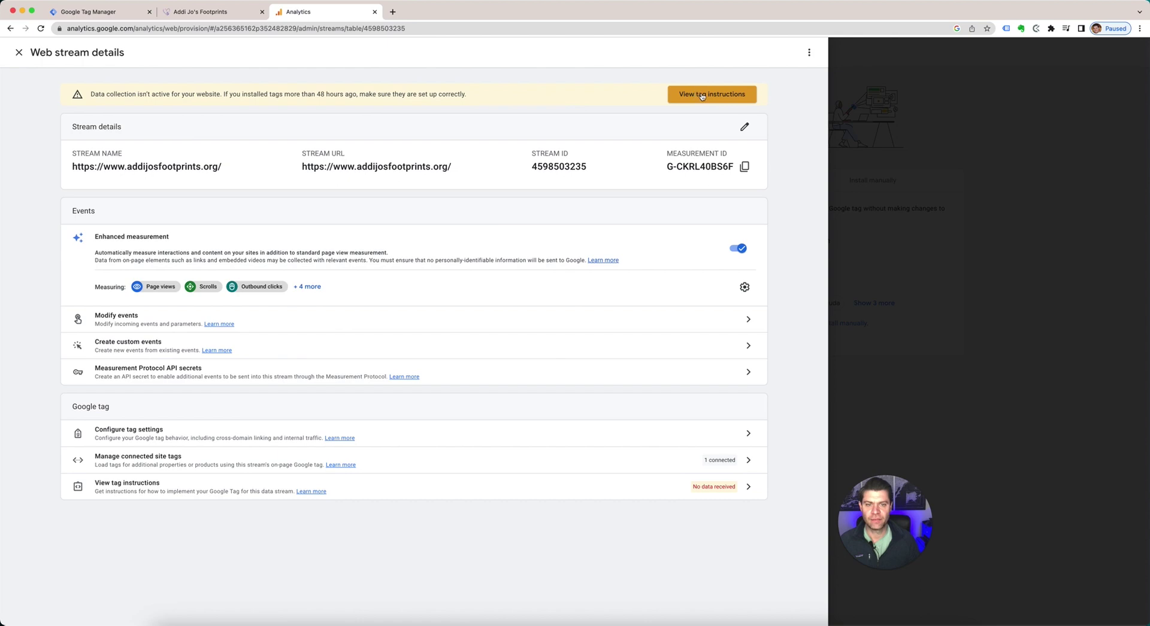
left_click(18, 52)
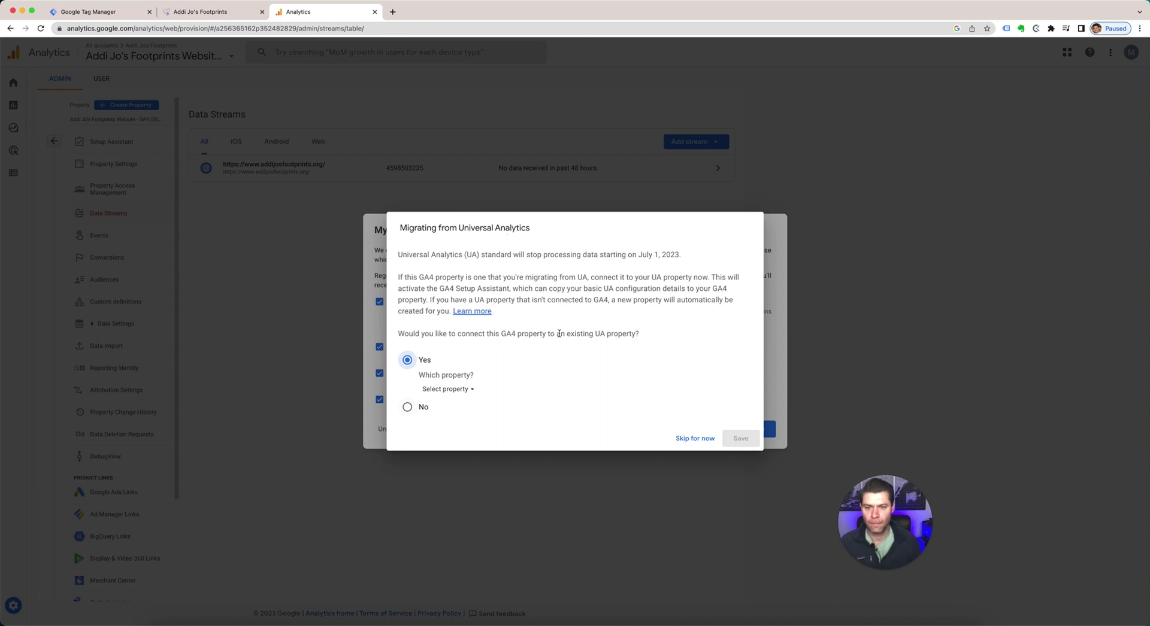
Link the GA4 property to the 'Addi Jo's Footprints Website' Universal Analytics property
left_click(474, 396)
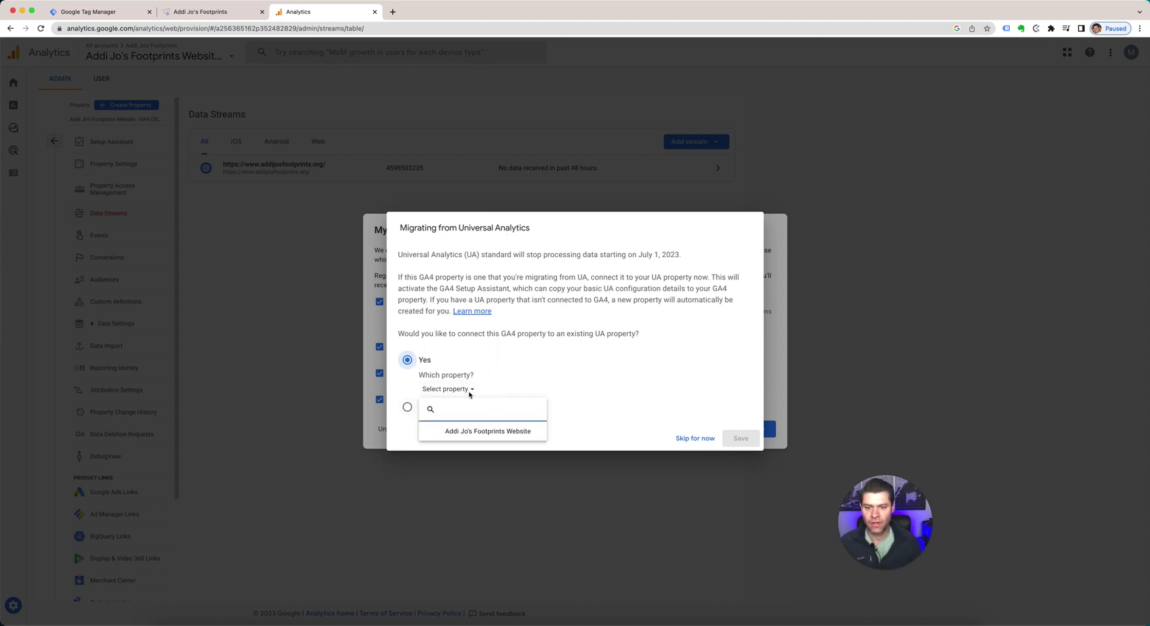
left_click(477, 431)
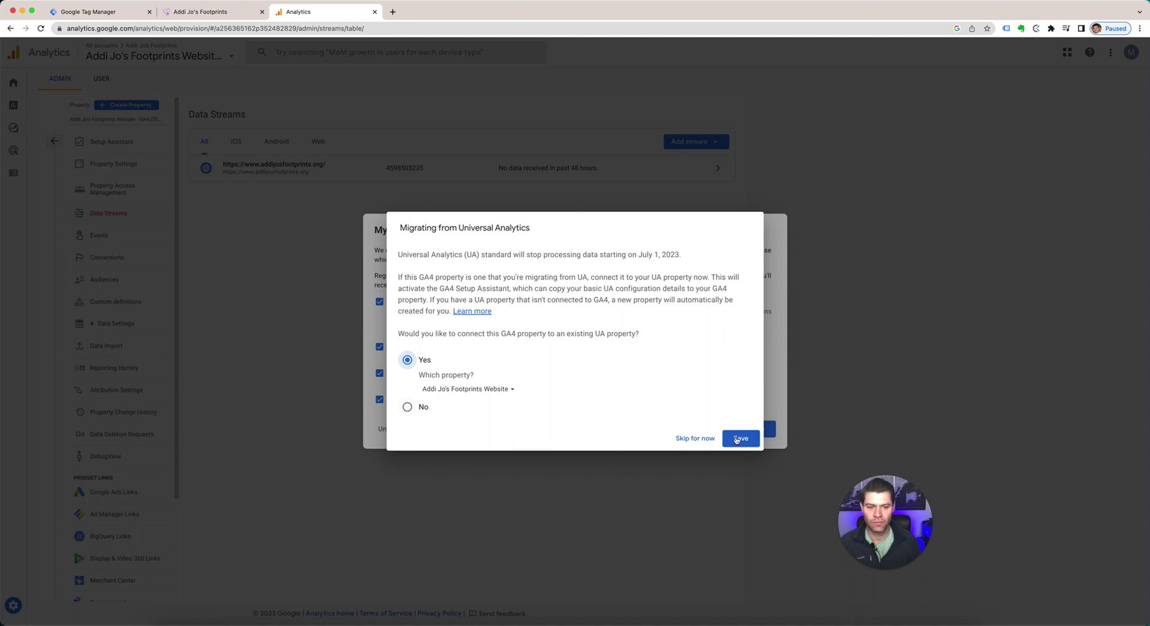
left_click(740, 438)
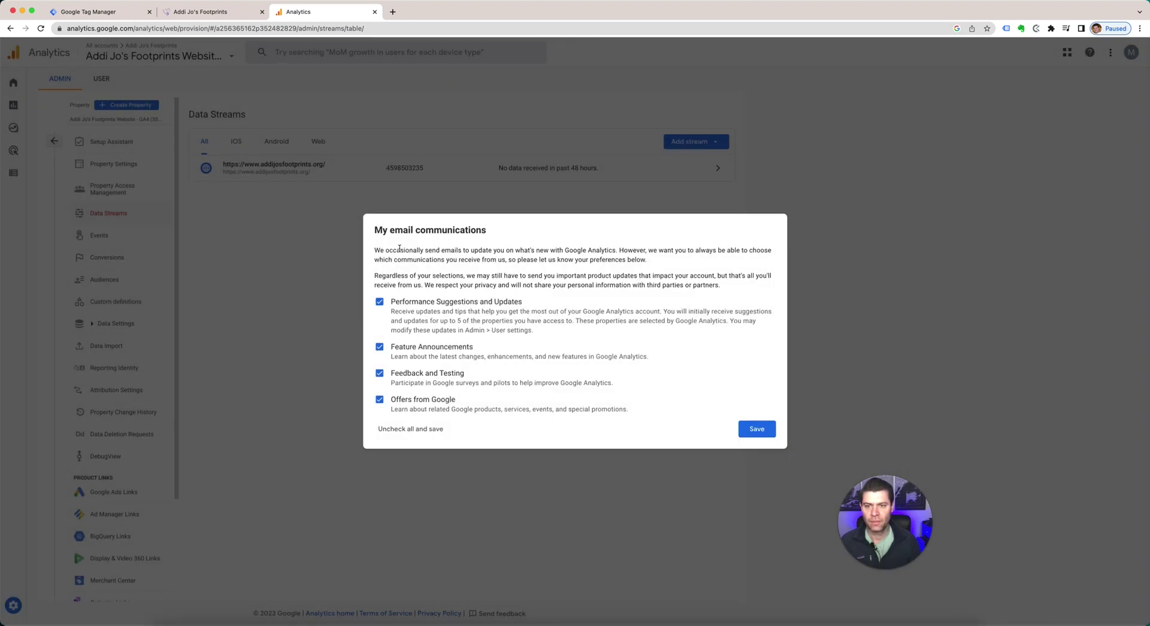
Uncheck performance suggestion, feature announcement and feedback emails, and save the preferences
left_click(379, 303)
left_click(379, 347)
left_click(379, 374)
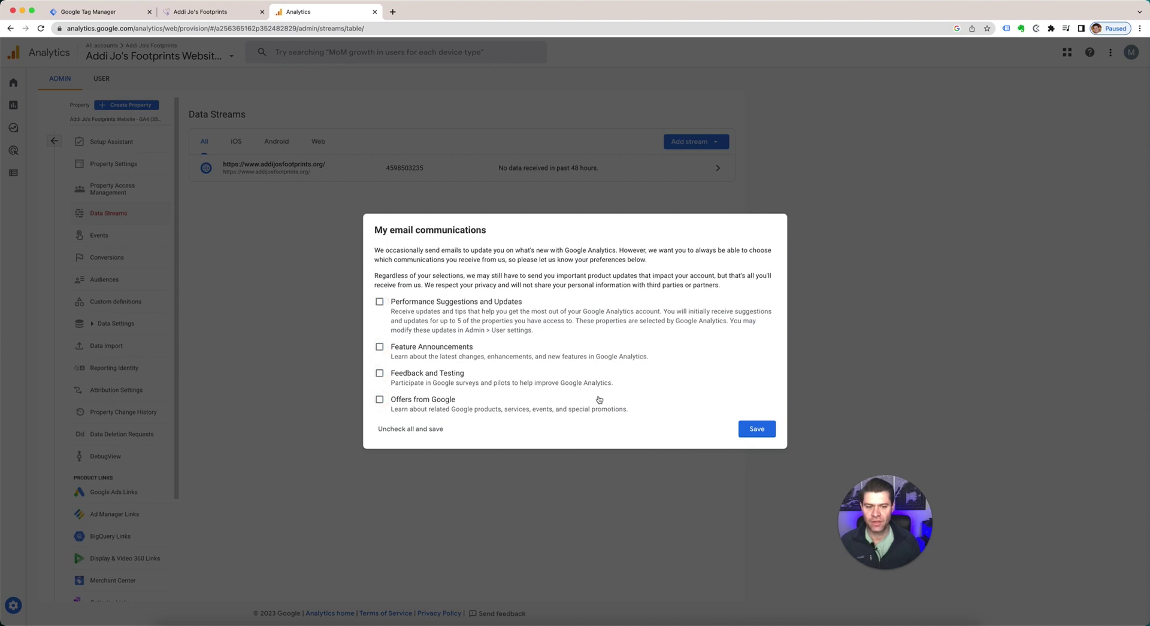
left_click(756, 429)
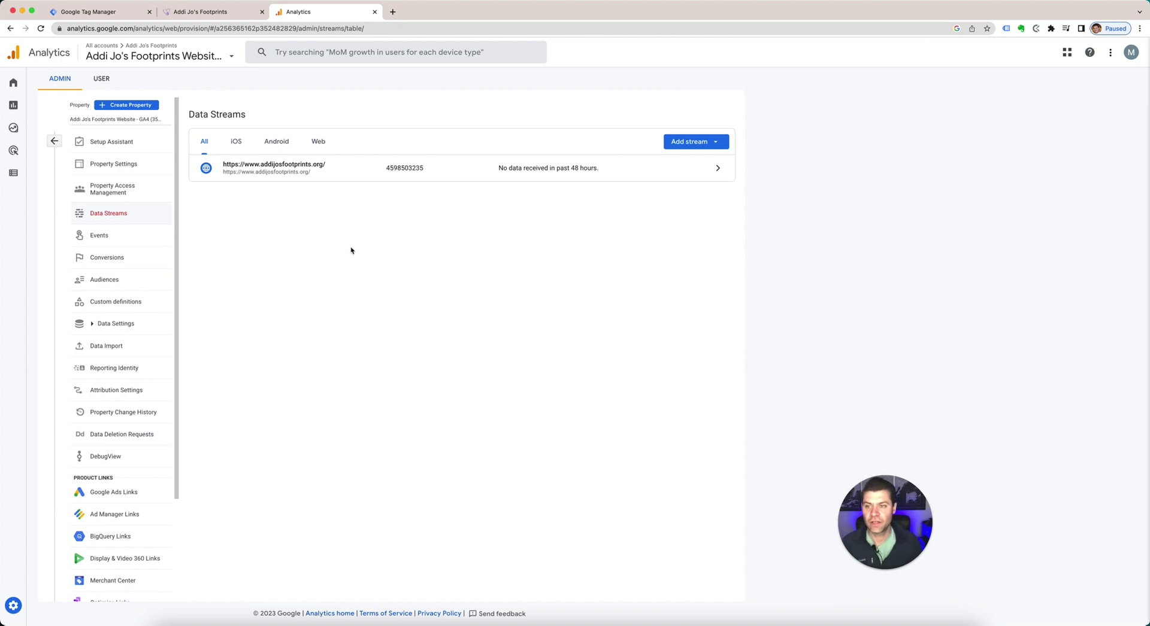
Switch to the 'Addi Jo's Footprints Website - GA4' property and view its Home page
left_click(55, 141)
left_click(195, 60)
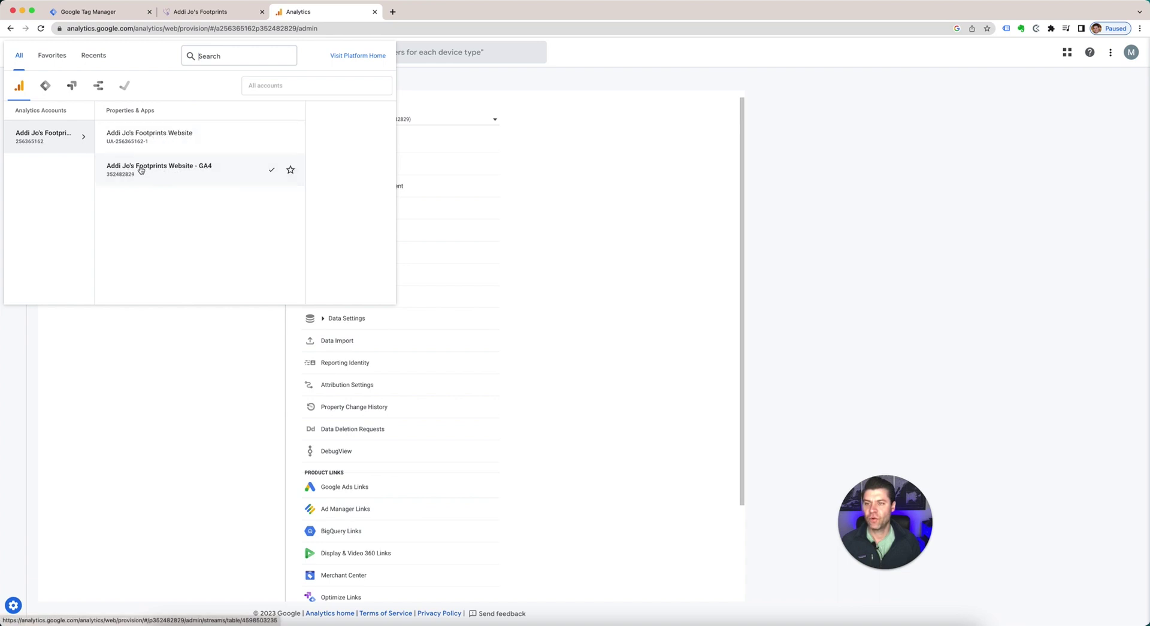
left_click(162, 144)
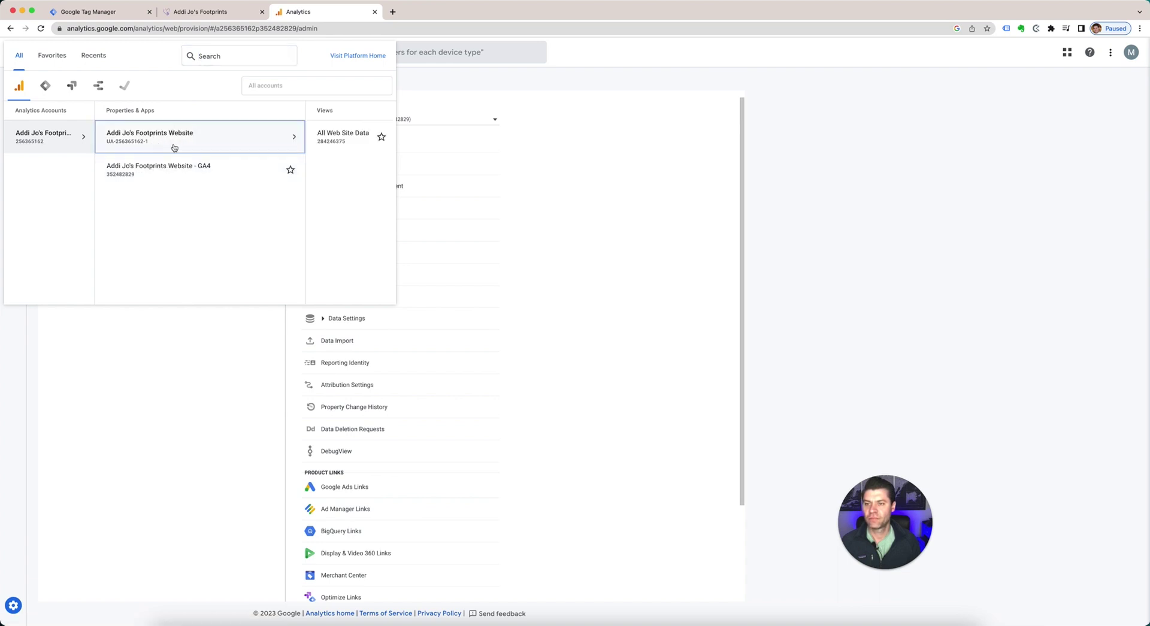
left_click(124, 170)
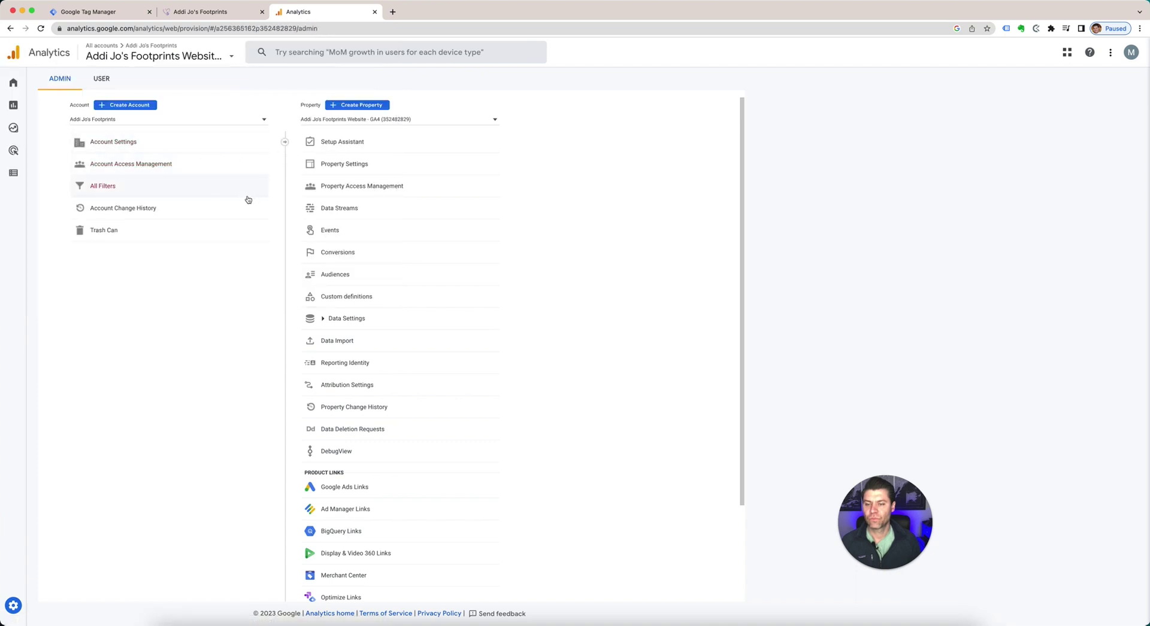
scroll(248, 199, "down", 2)
scroll(247, 198, "up", 2)
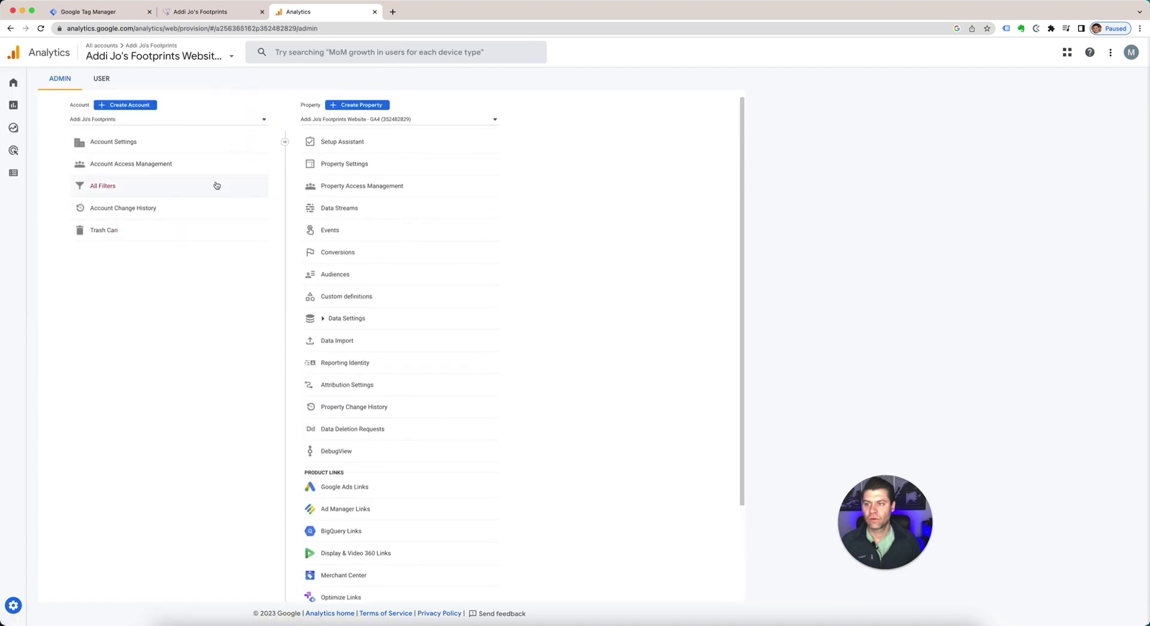
left_click(17, 85)
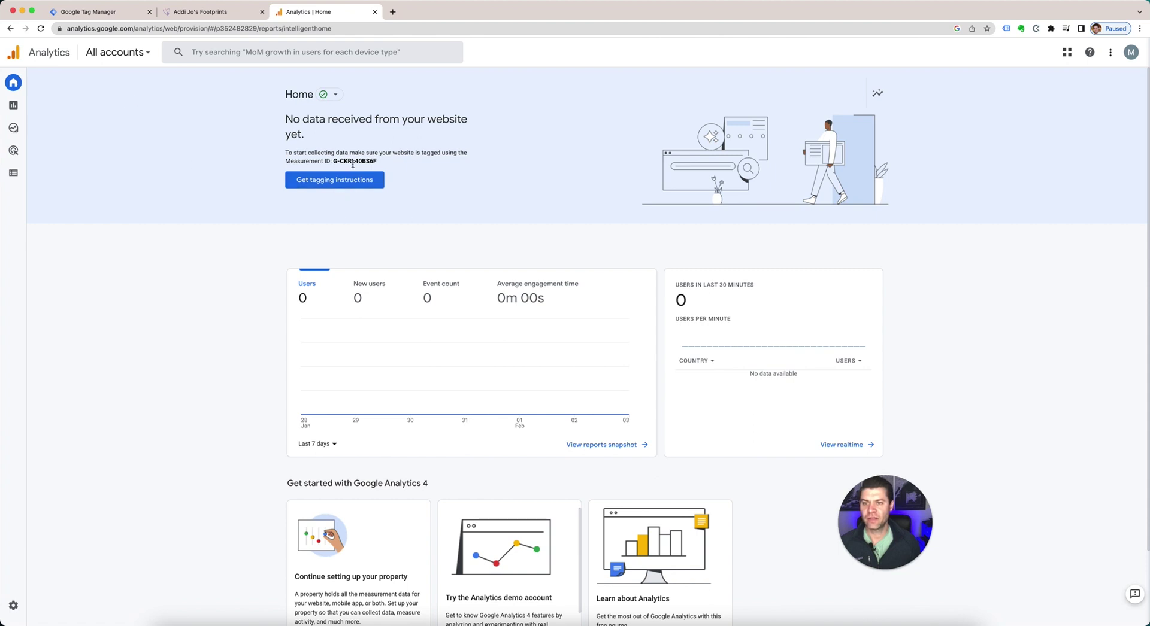
left_click(104, 13)
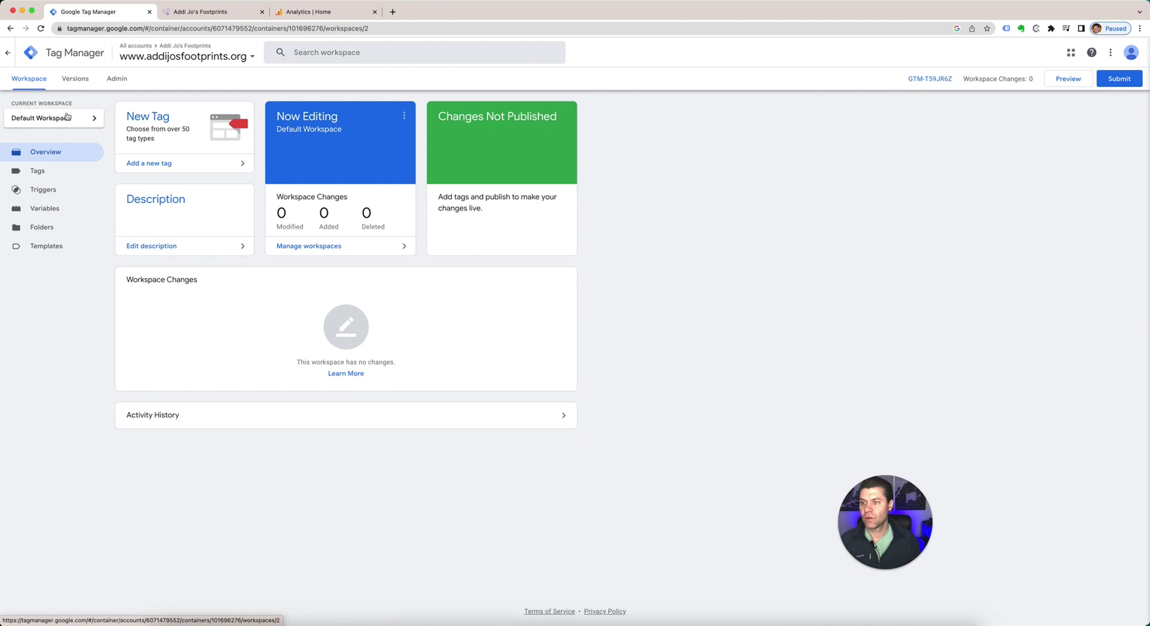
Create a new tag named 'Google Analytics - G4' of type GA4 Configuration
left_click(37, 172)
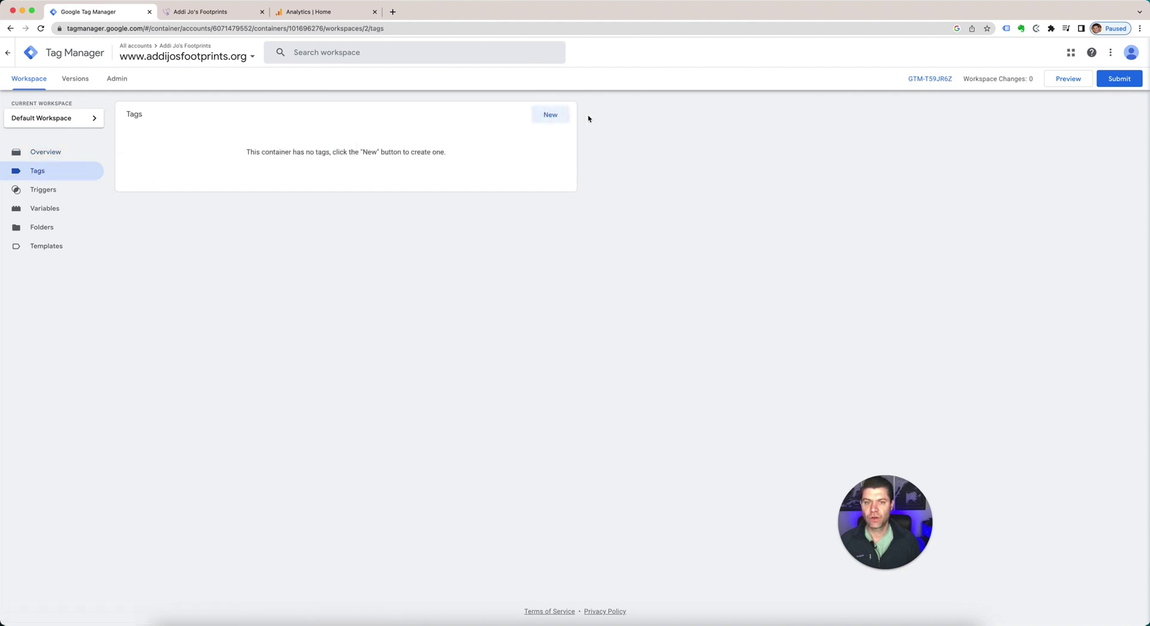
left_click(551, 115)
left_click(406, 53)
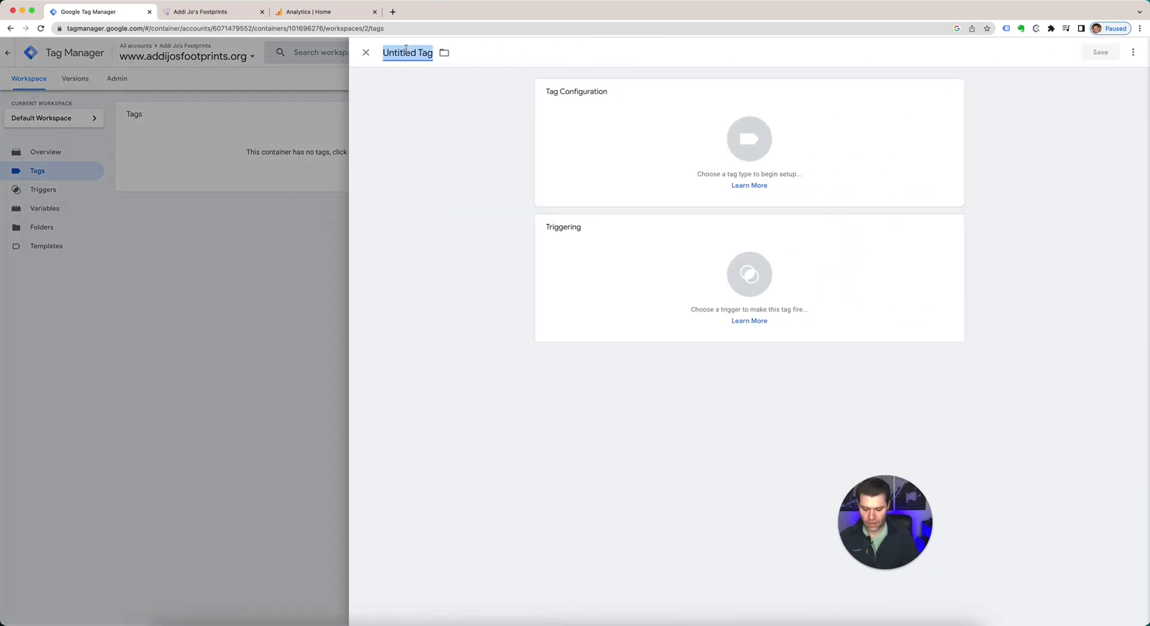
type("Google Analytics - G4")
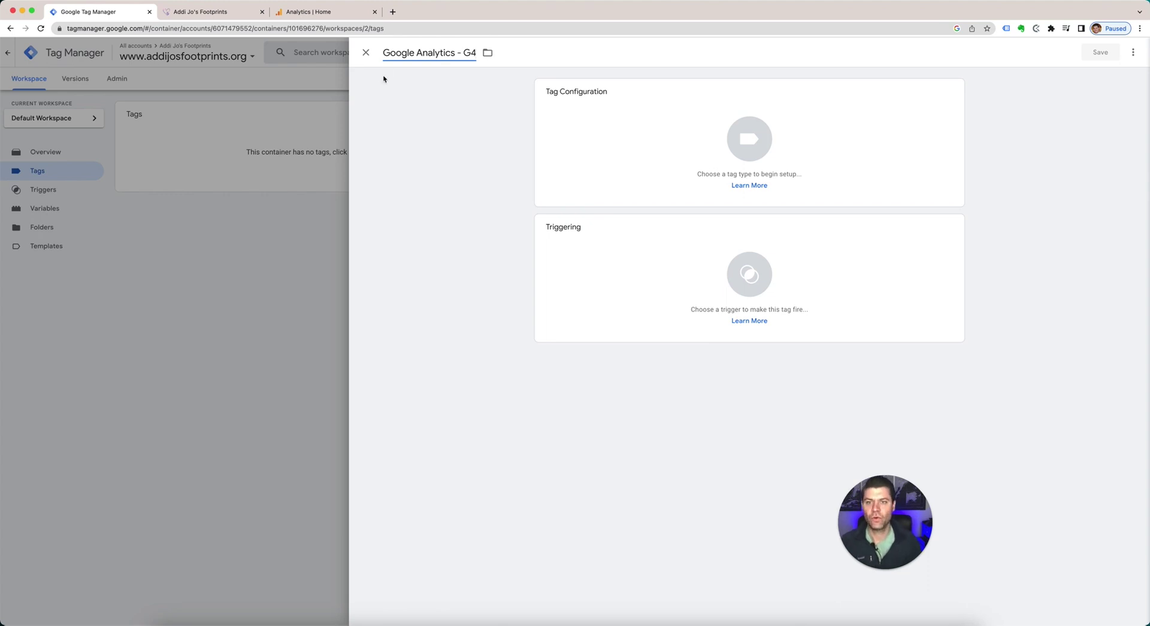
left_click(722, 118)
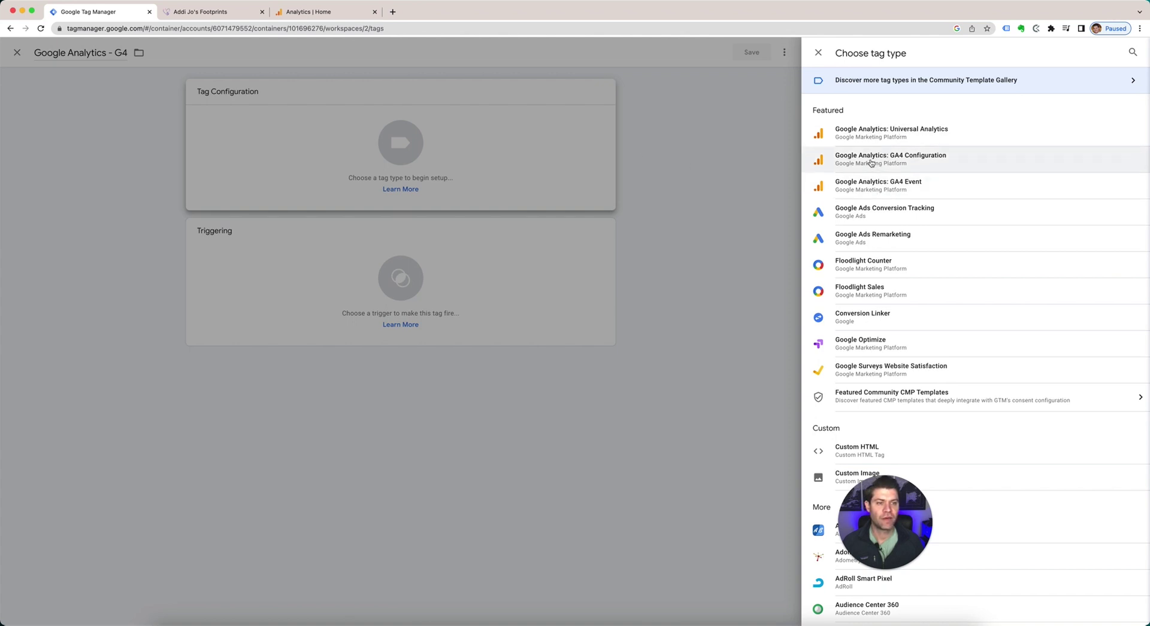
left_click(876, 161)
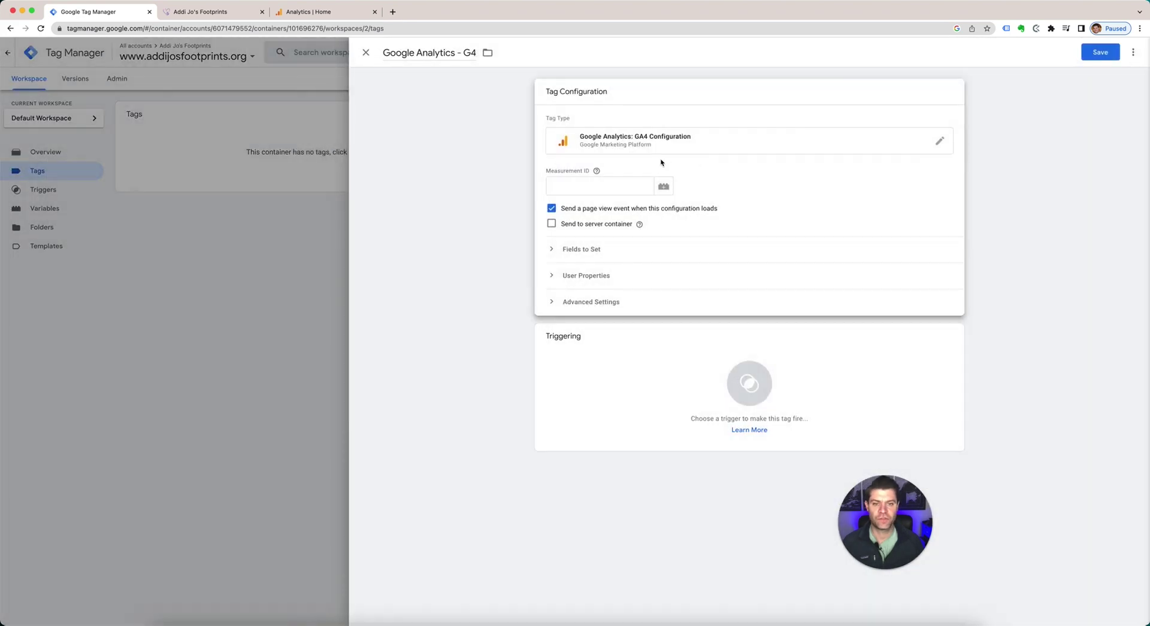
Paste the property's measurement ID, set the trigger to All Pages, and save the tag
left_click(580, 184)
type("G-CKRL48BS6F")
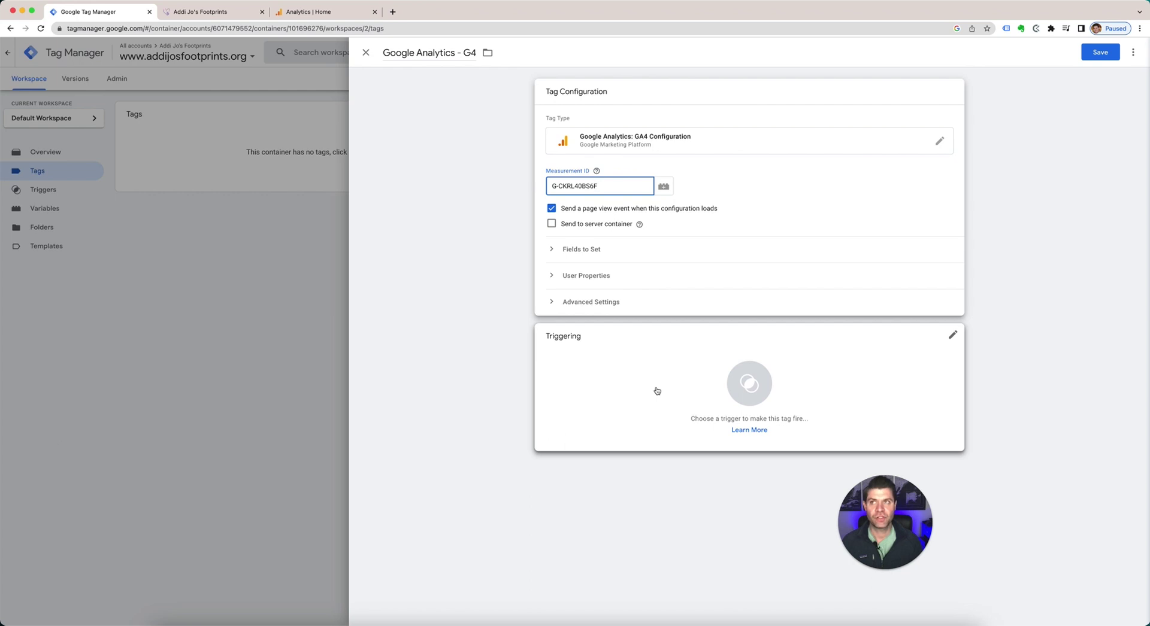
left_click(657, 391)
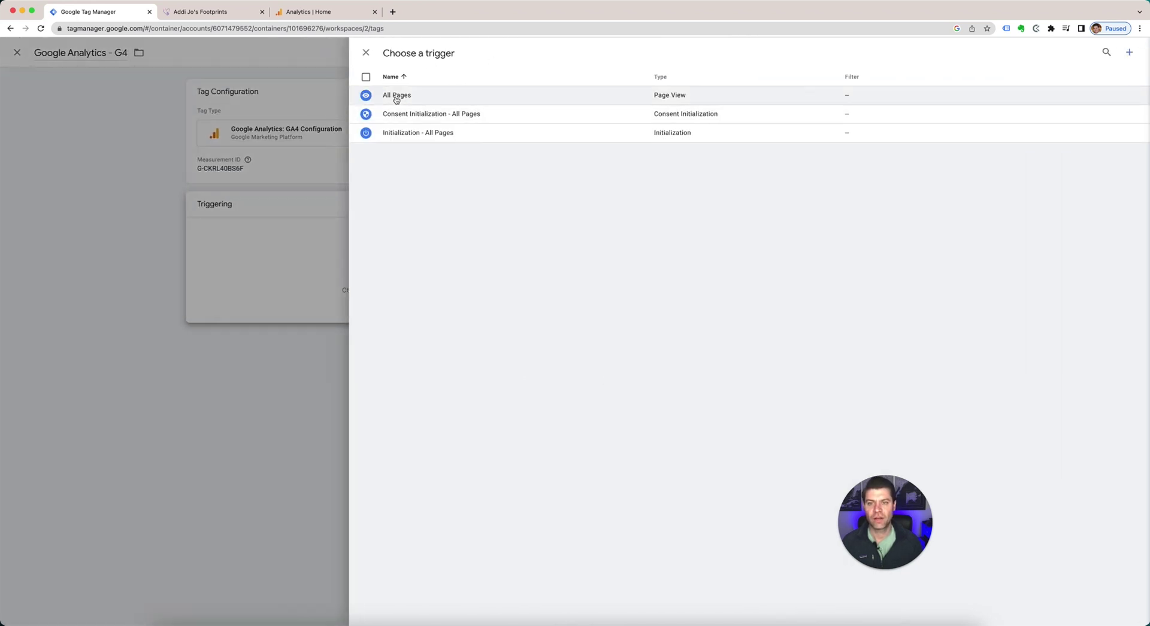
left_click(397, 96)
left_click(1100, 52)
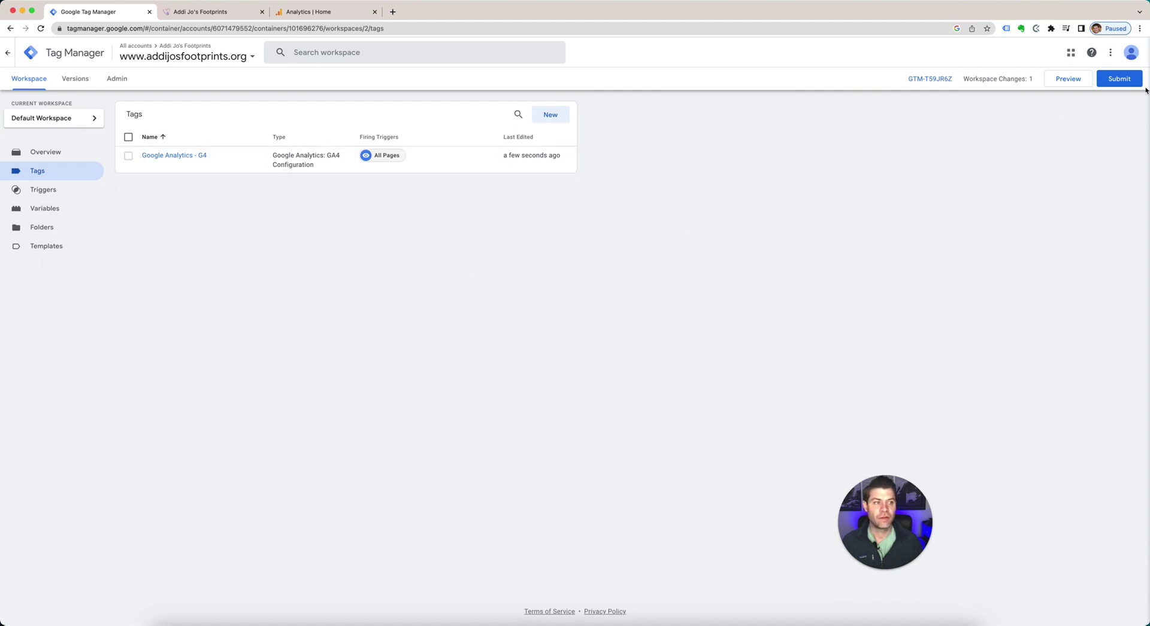
Submit and publish the workspace without a description, then close the Version 2 summary
left_click(1117, 79)
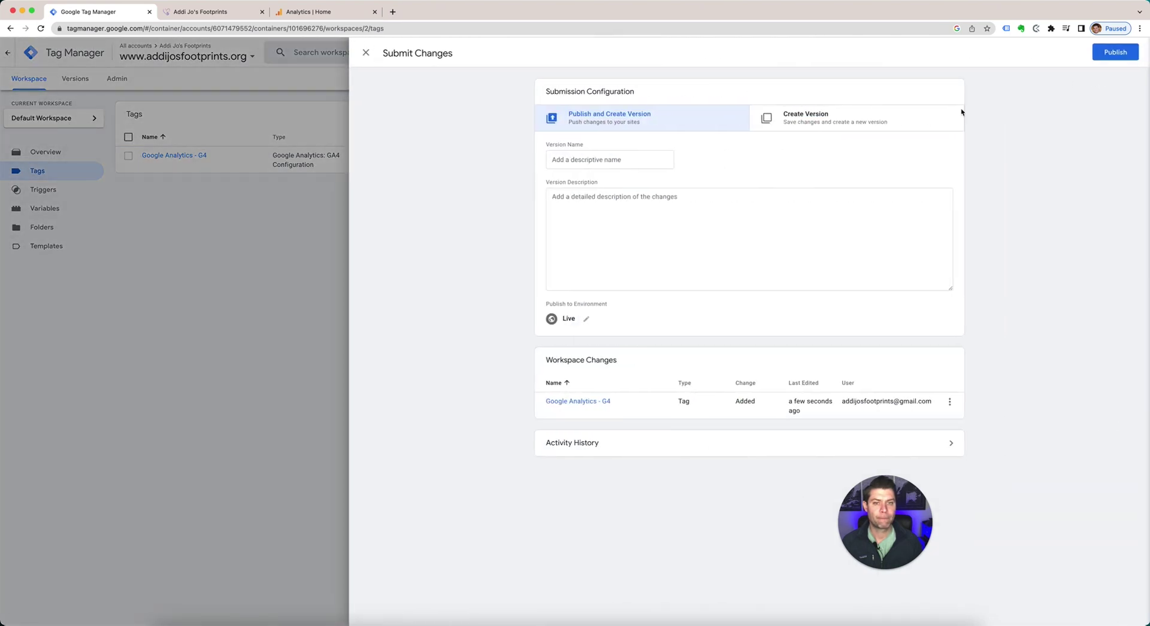
left_click(1115, 54)
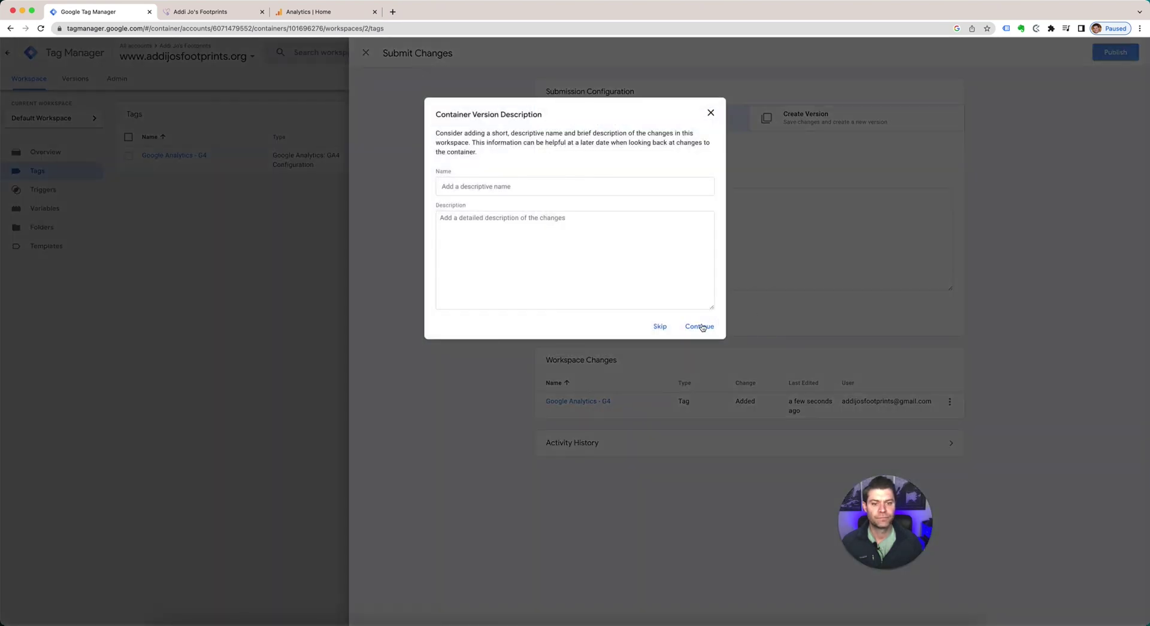
left_click(700, 327)
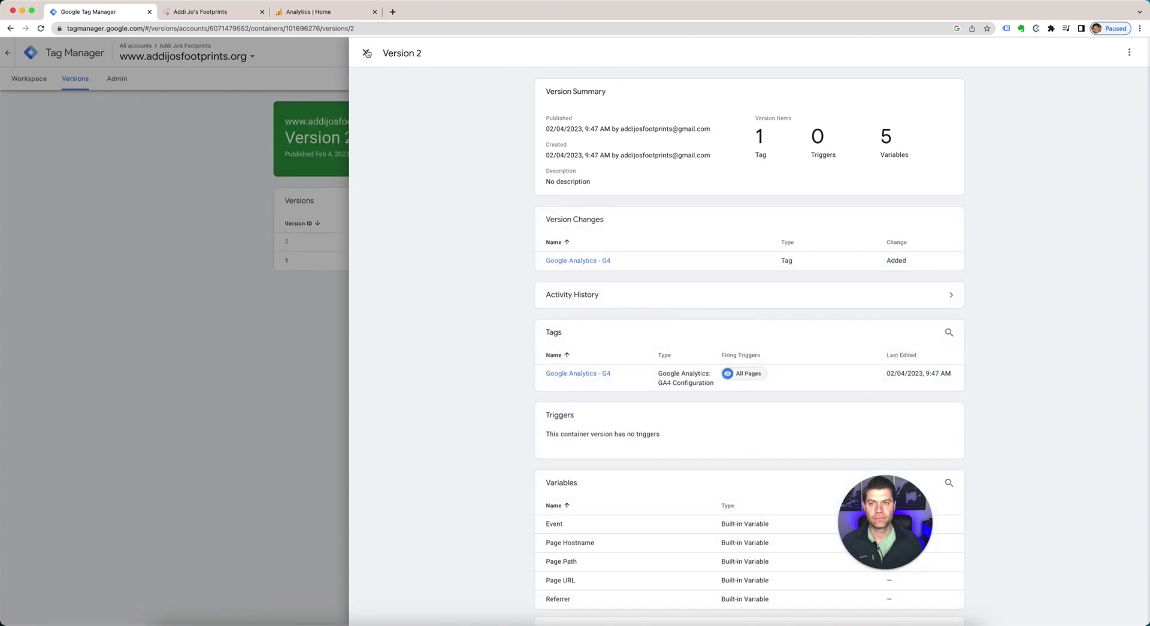
left_click(366, 53)
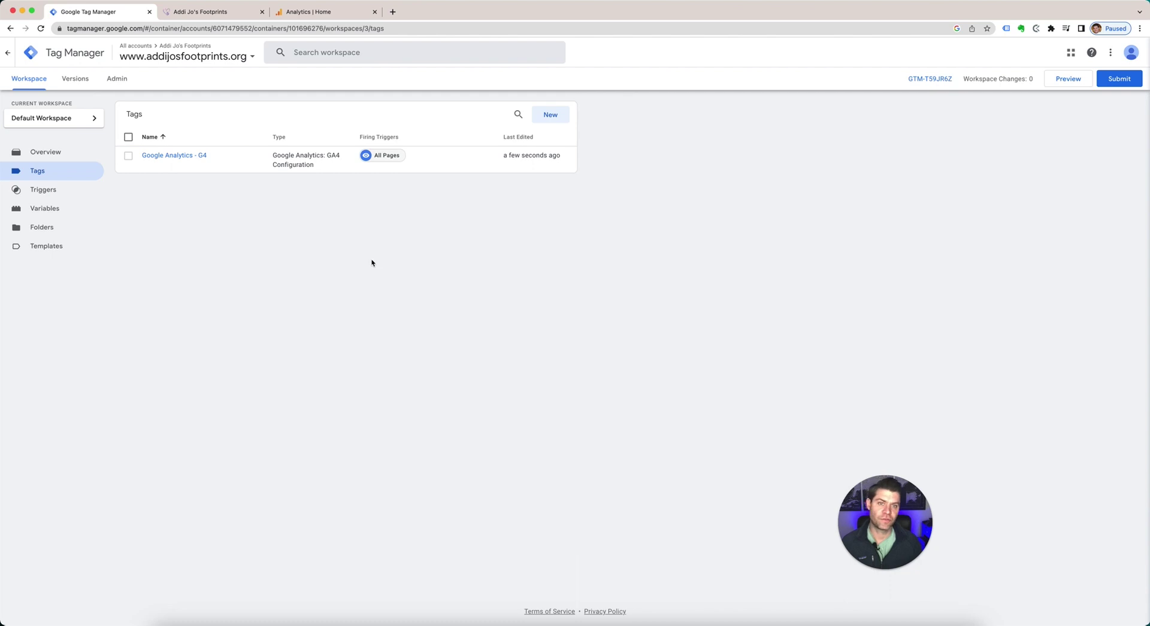
In Google Analytics, switch to the Universal Analytics property's All Web Site Data view
left_click(321, 12)
left_click(123, 54)
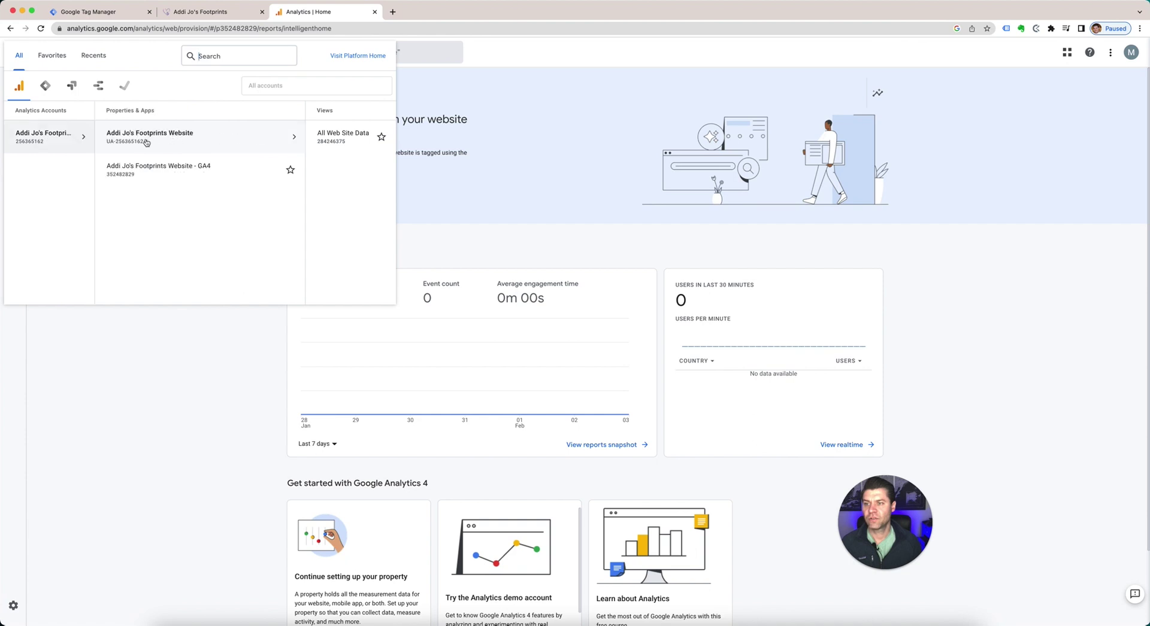
left_click(178, 137)
left_click(221, 141)
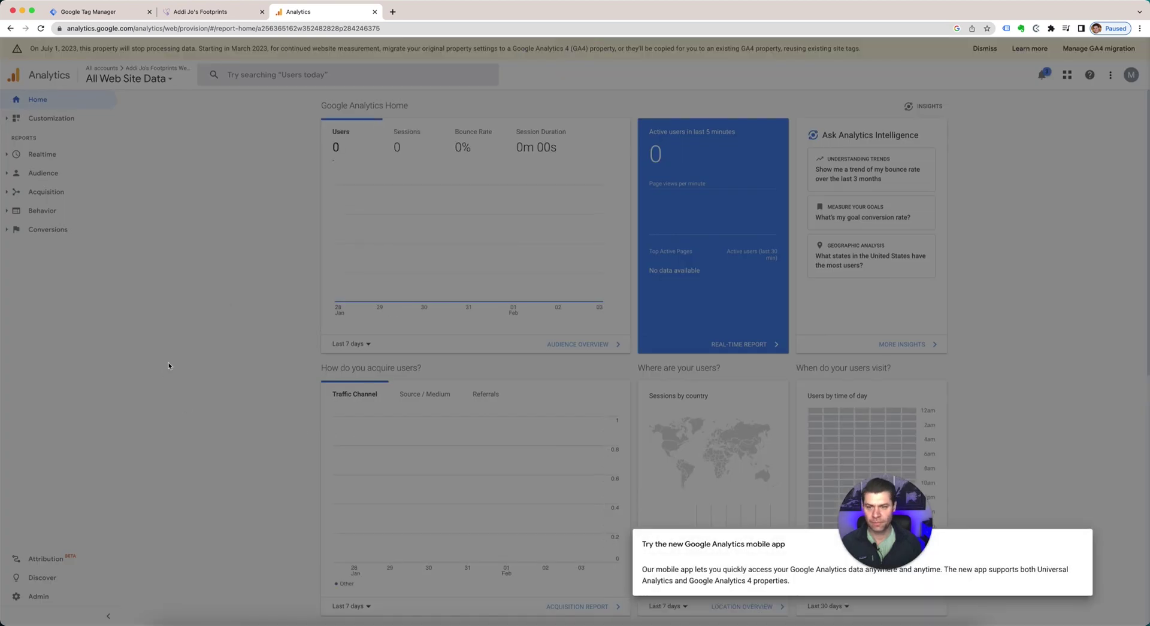
left_click(170, 363)
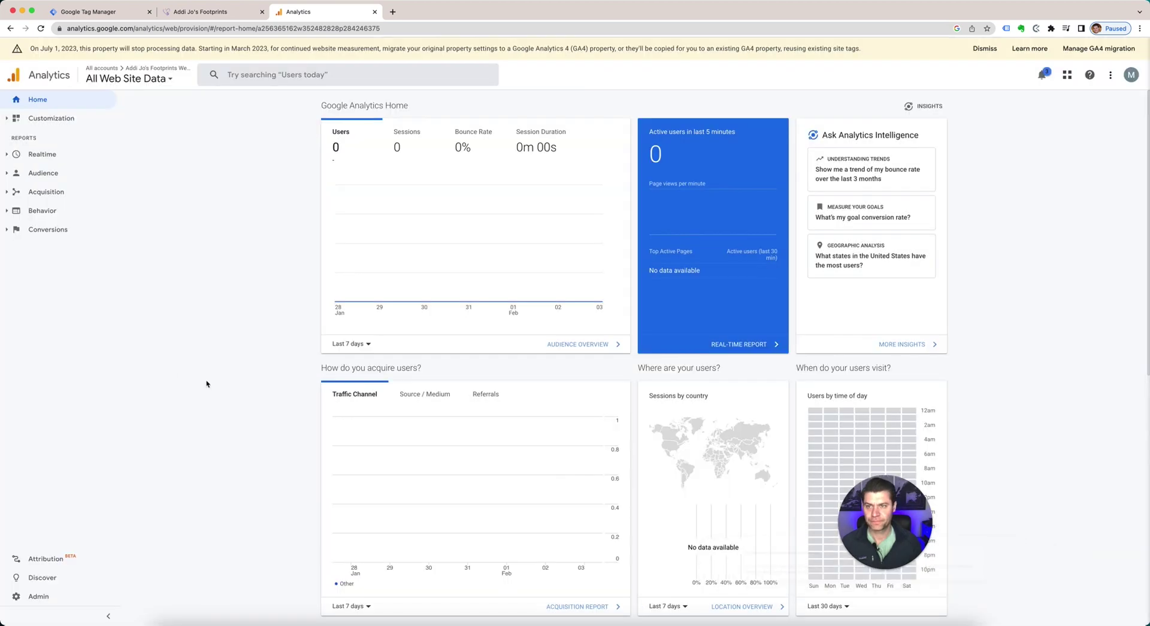
Open Admin > Tracking Info > Tracking Code and copy the tracking ID
left_click(42, 601)
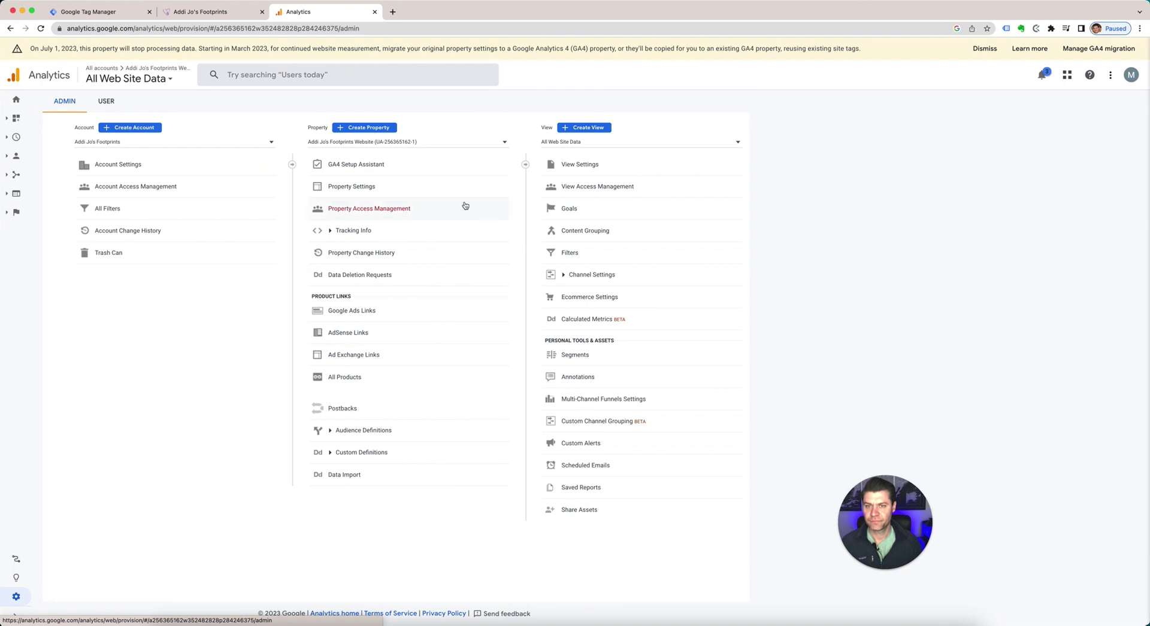
left_click(353, 230)
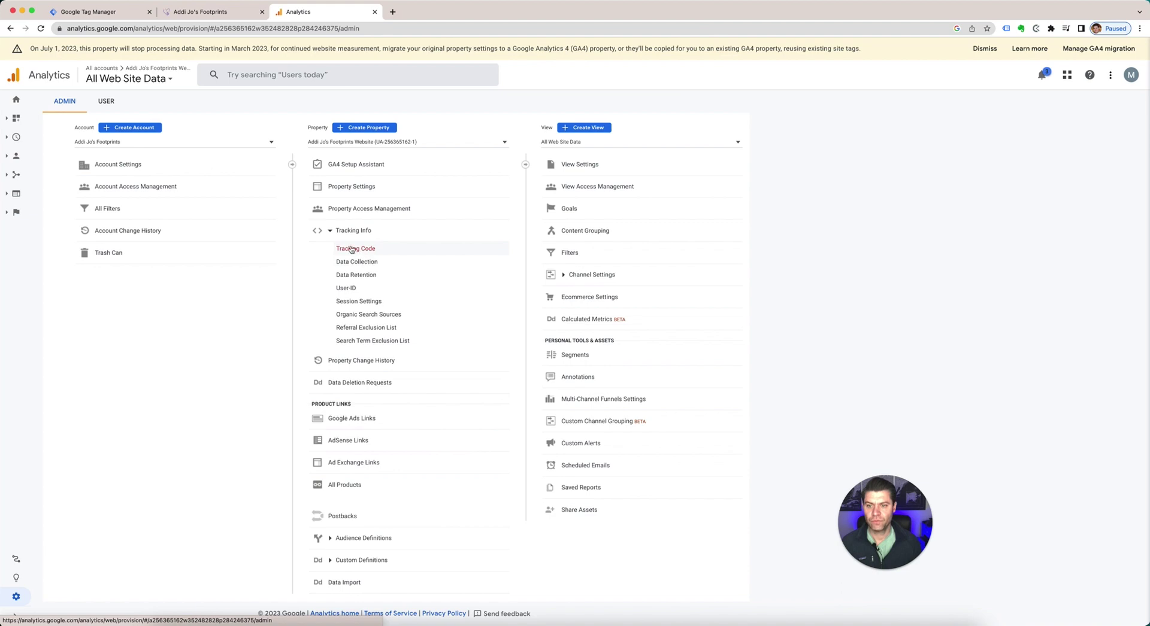
left_click(351, 249)
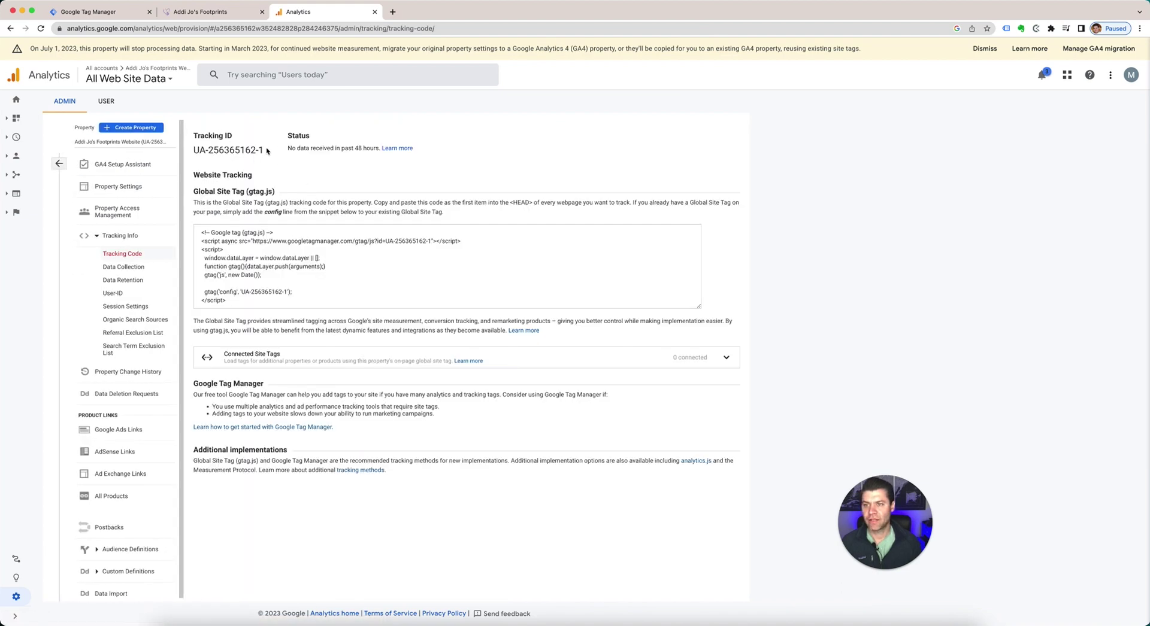
left_click_drag(264, 150, 191, 150)
key("super+c")
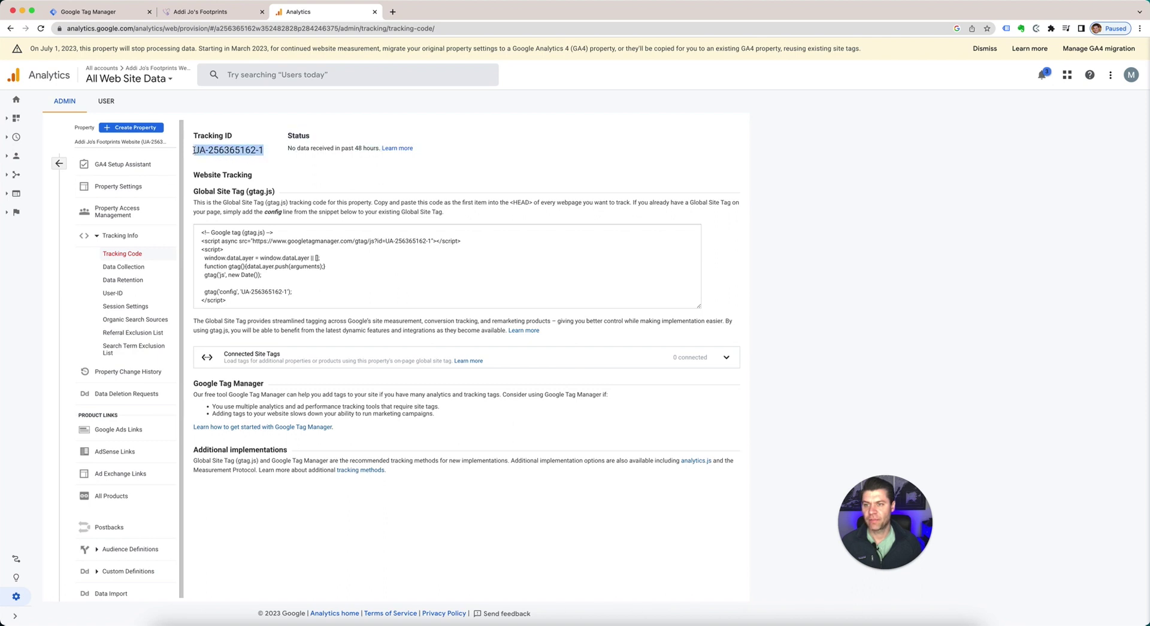
left_click(507, 141)
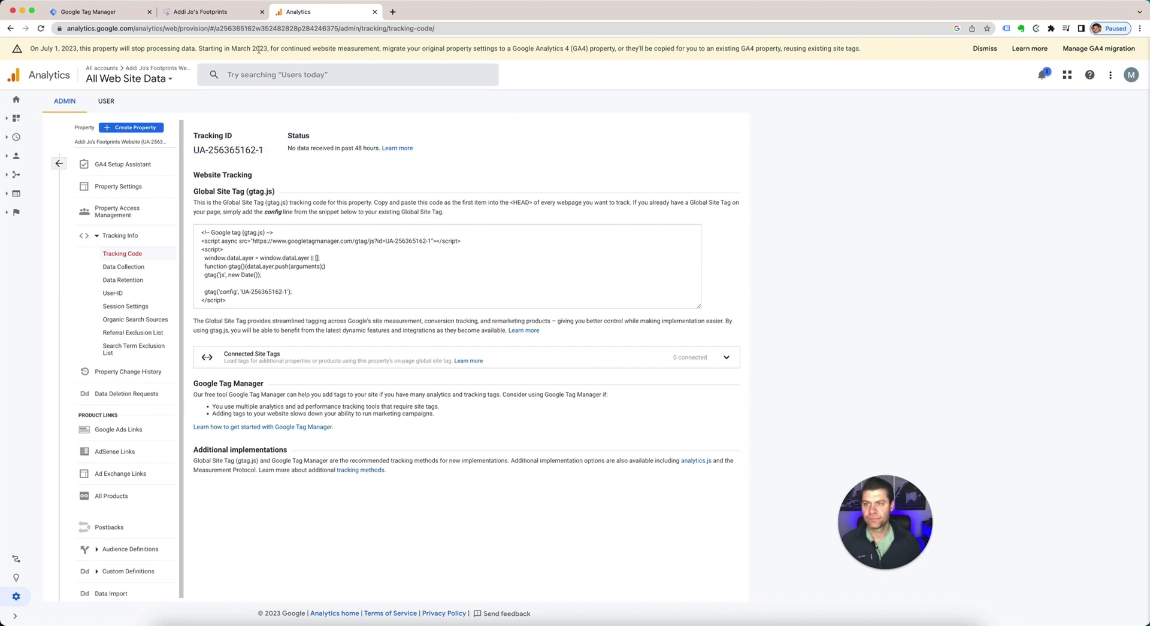
In Tag Manager, create a new Universal Analytics tag titled with the copied tracking ID
left_click(103, 13)
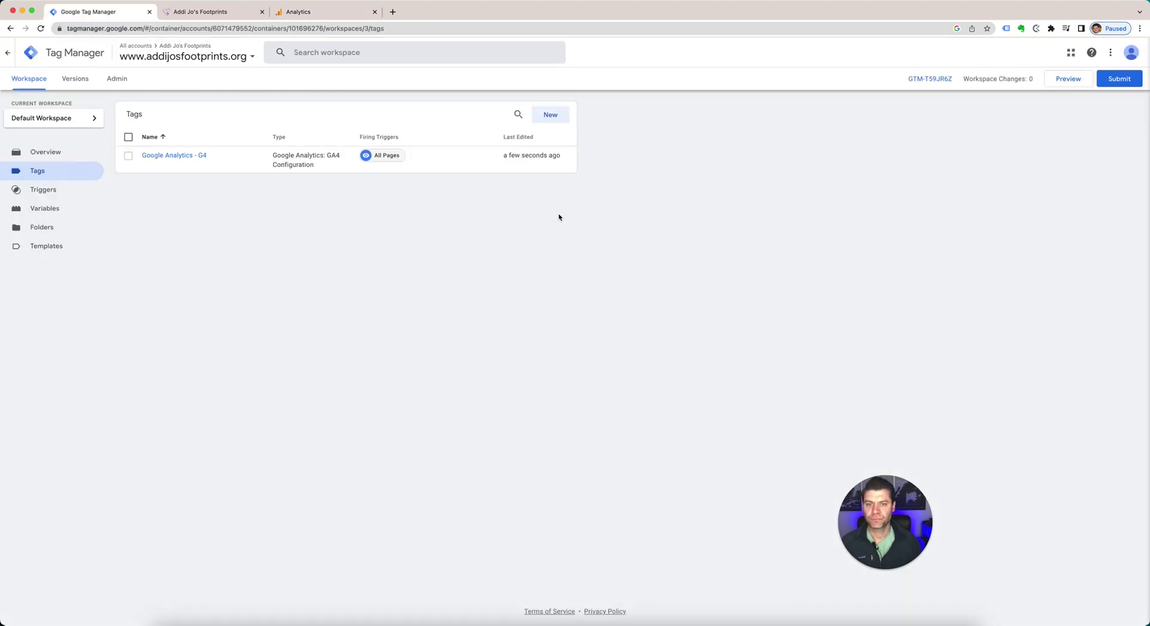
left_click(550, 117)
triple_click(417, 51)
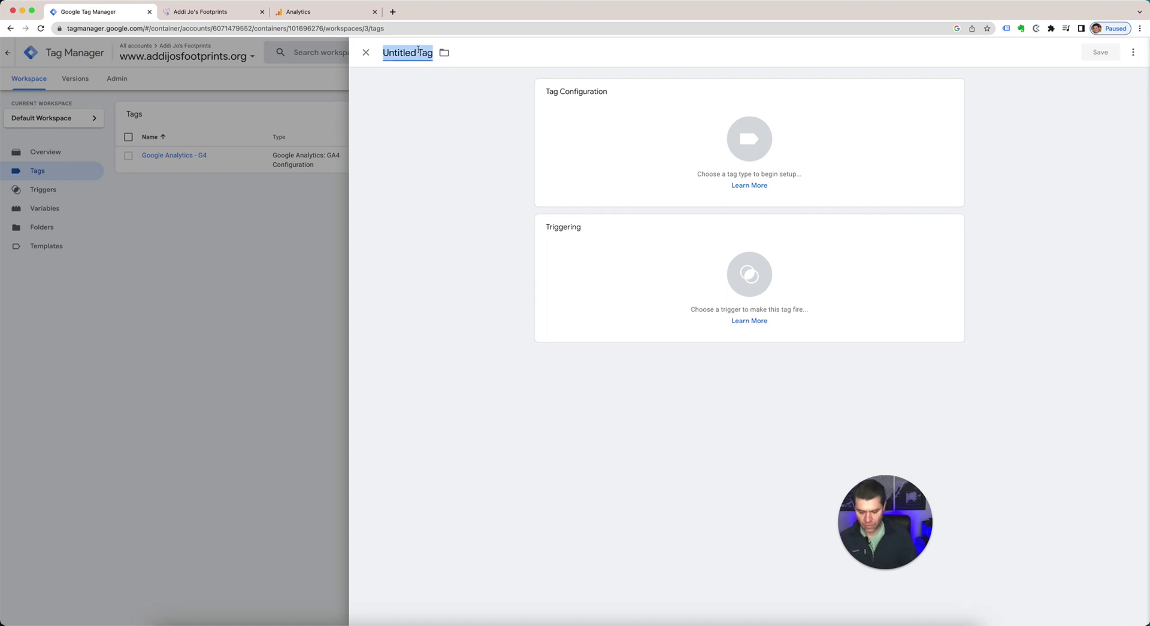
key("super+v")
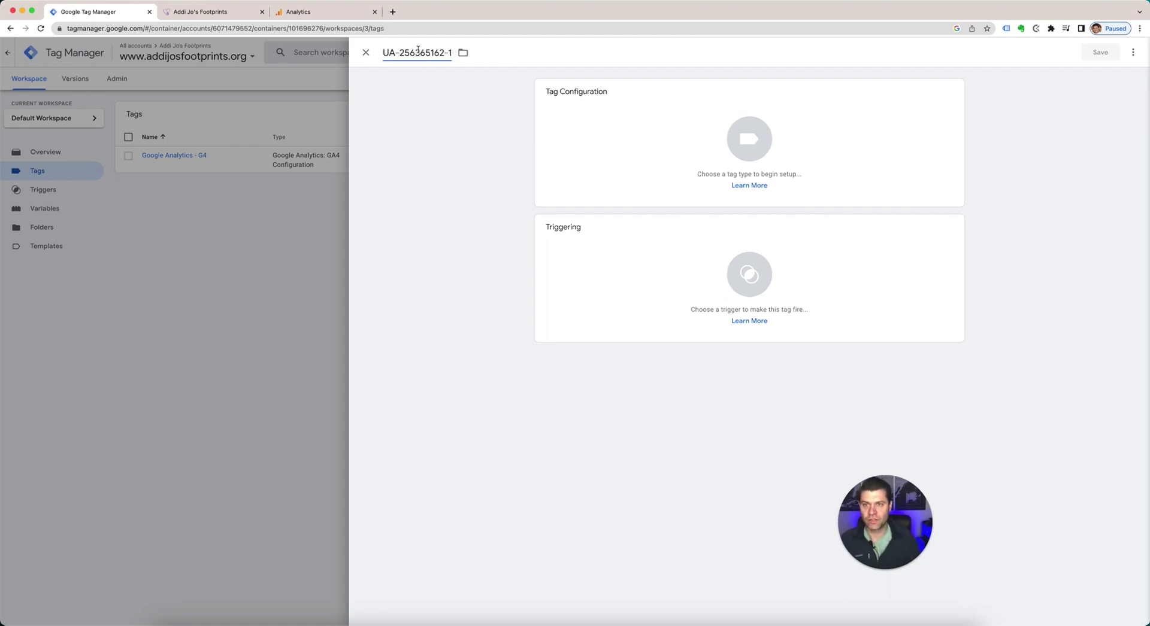
left_click(633, 118)
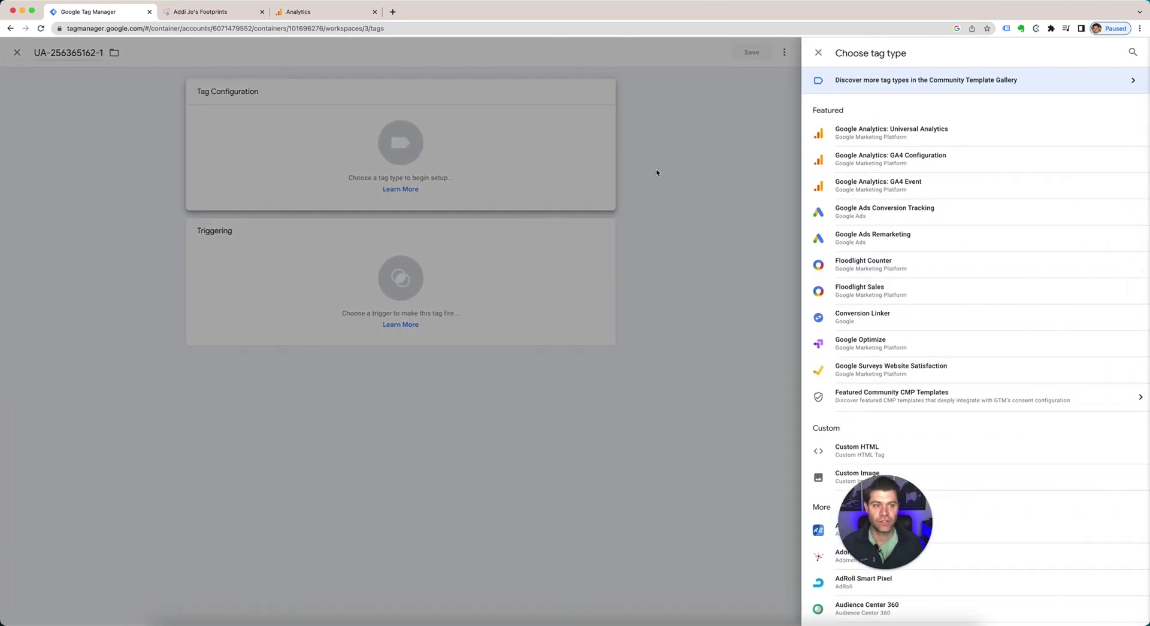
left_click(867, 136)
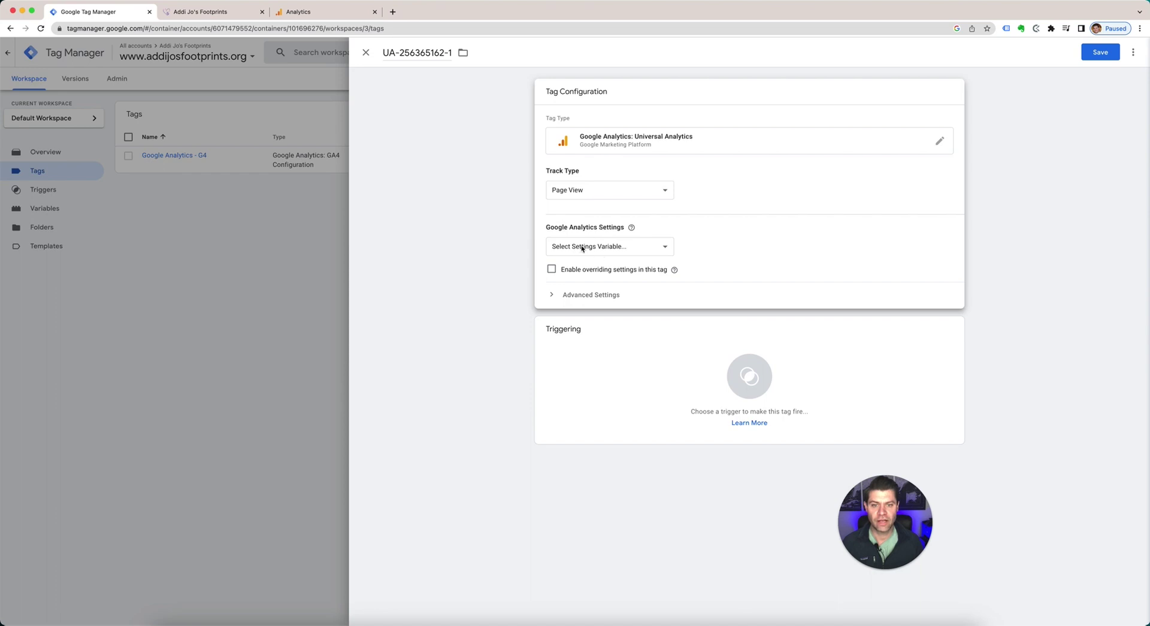
Create a Google Analytics settings variable named 'Tracking ID' holding the pasted tracking ID
left_click(606, 250)
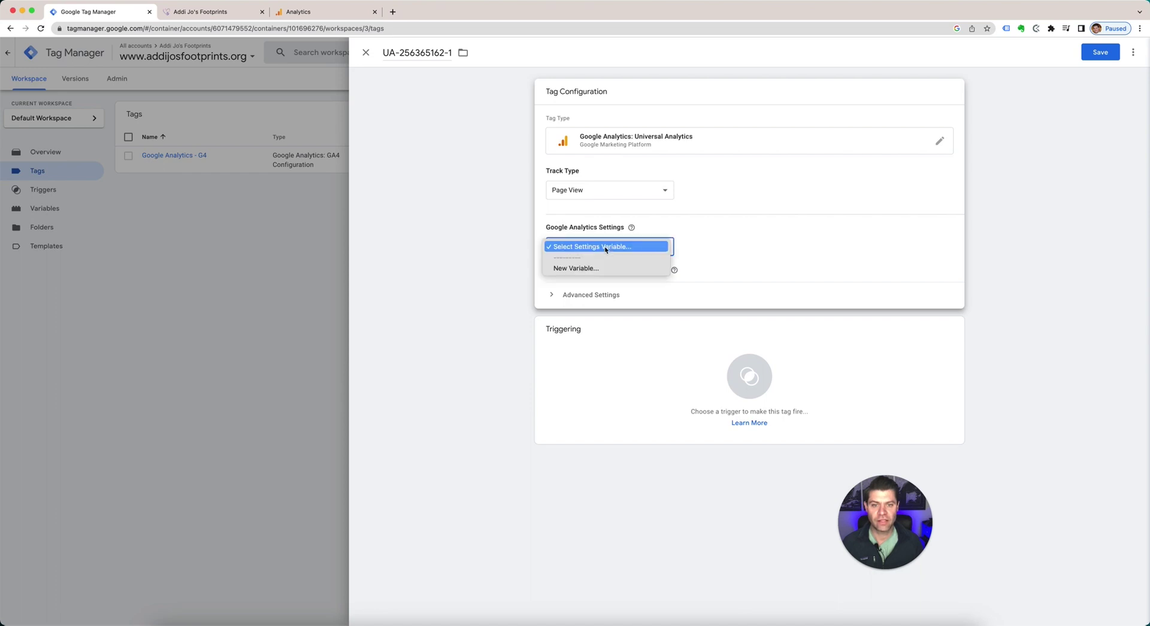
left_click(571, 270)
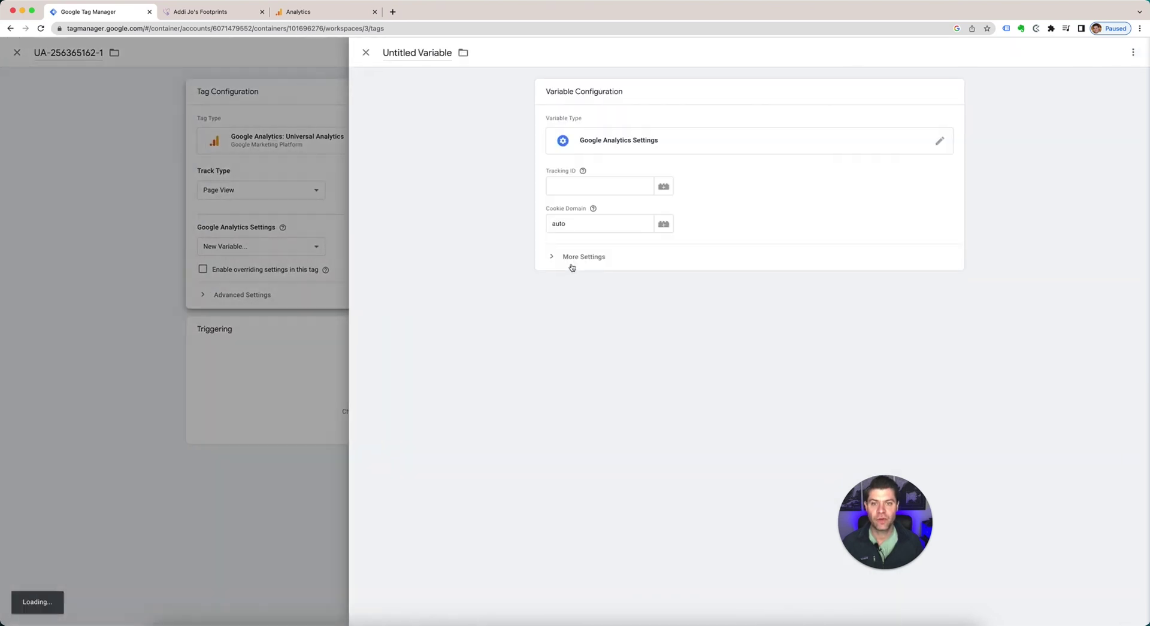
left_click(422, 51)
type("Tracking ID")
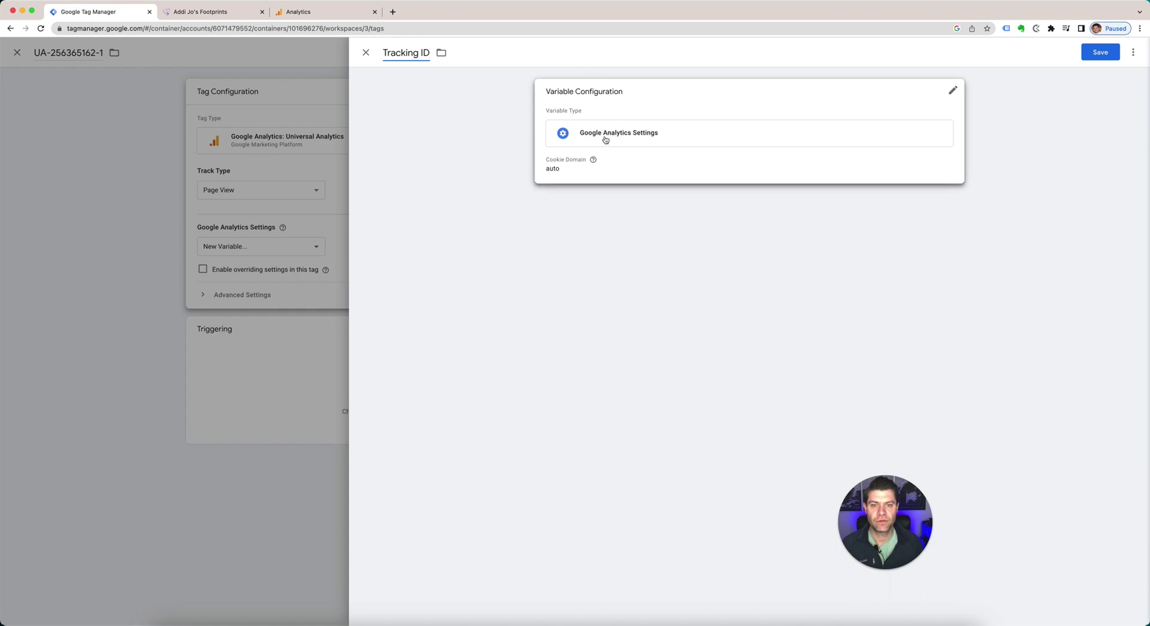
left_click(606, 141)
left_click(577, 187)
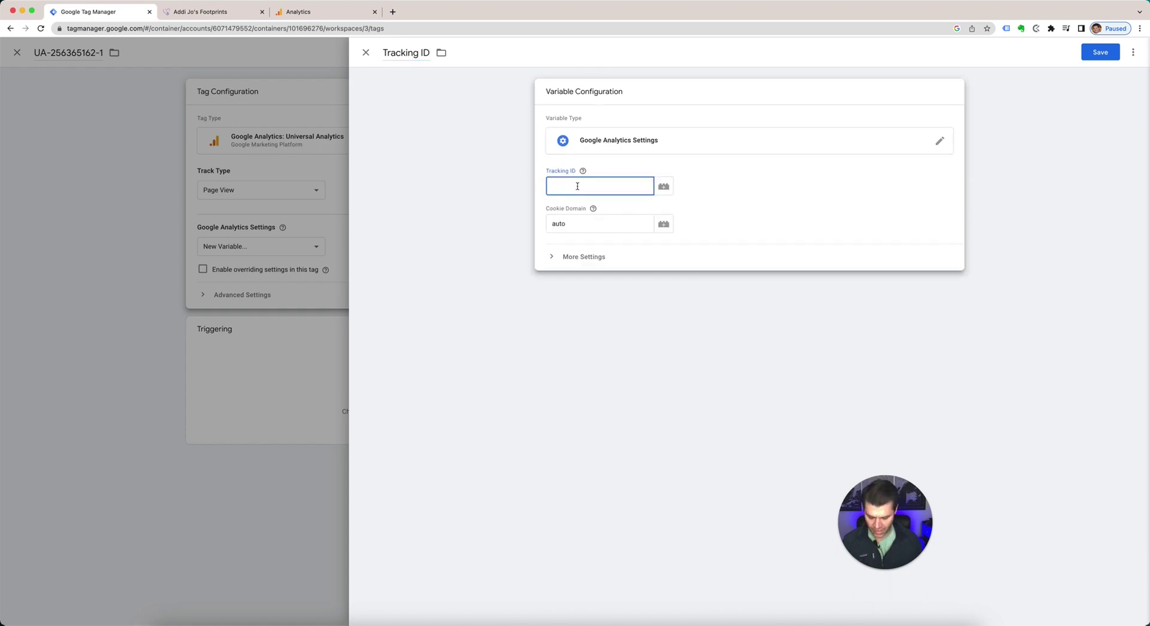
key("super+v")
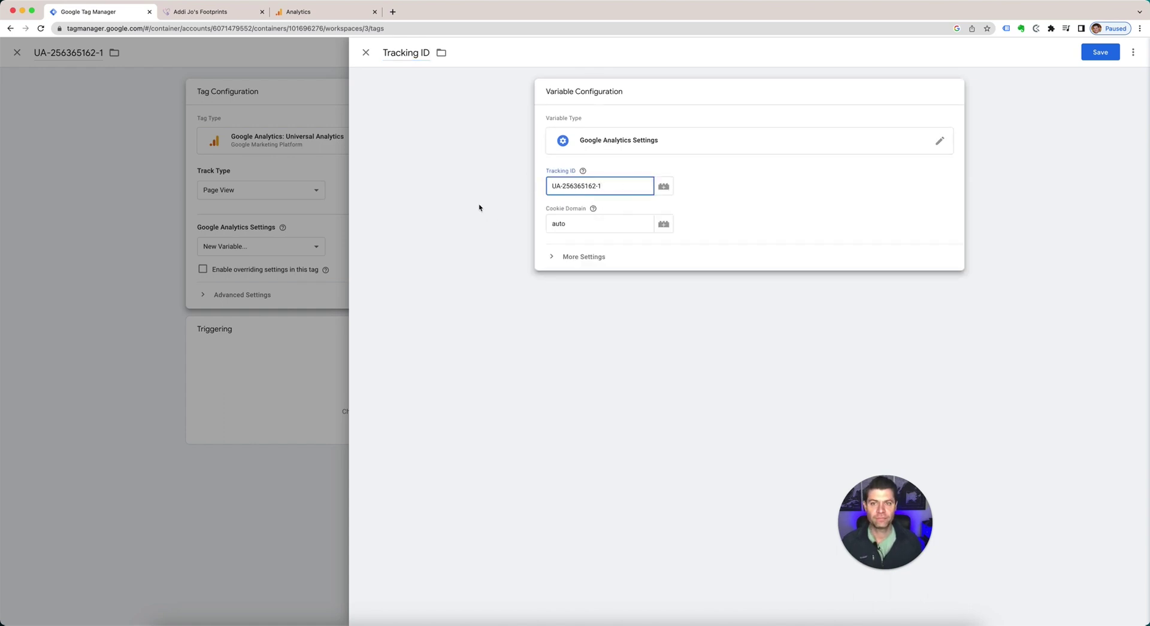
left_click(1099, 53)
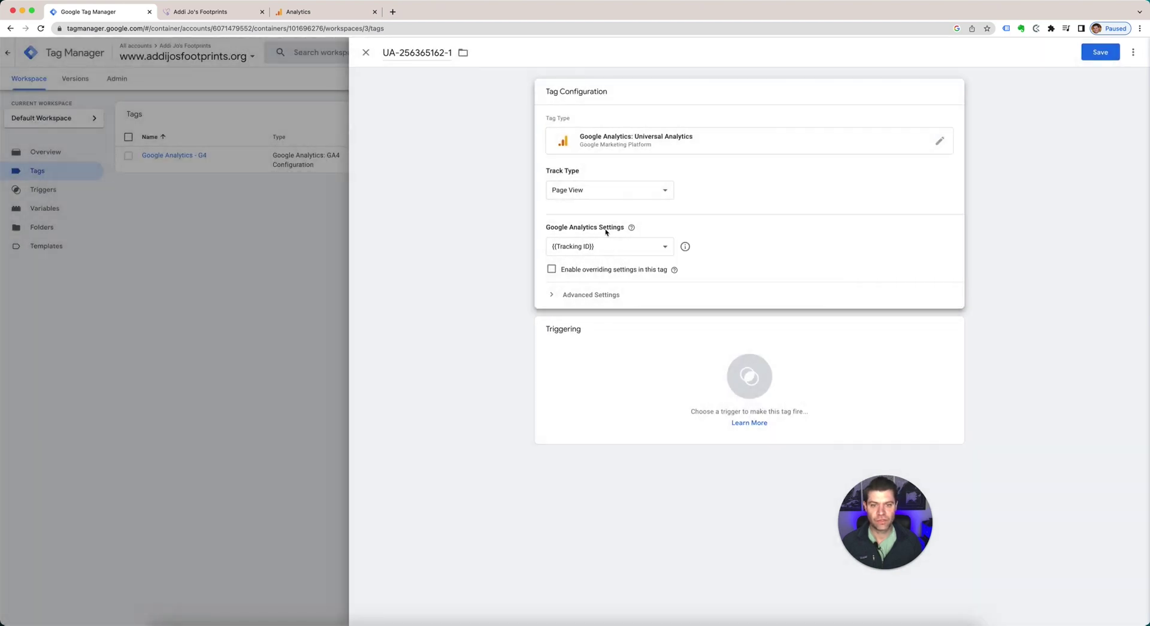
Fire the Universal Analytics tag on All Pages and save it
left_click(647, 371)
left_click(518, 96)
left_click(1096, 54)
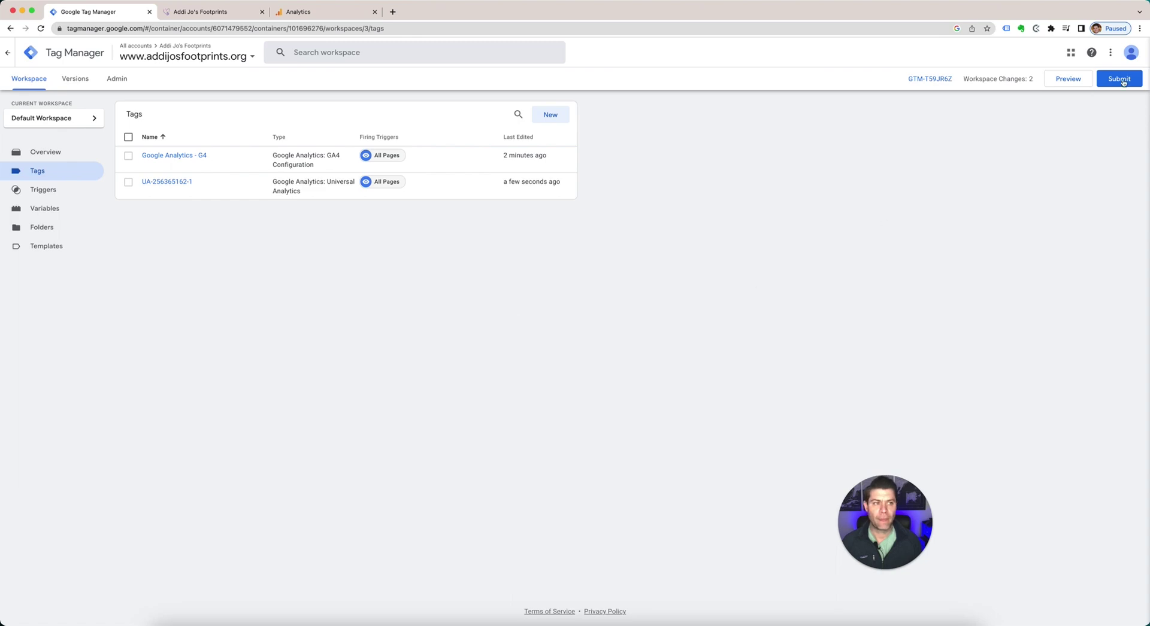
Publish the workspace as Version 3 without a description, then return to the Tags list
left_click(1124, 79)
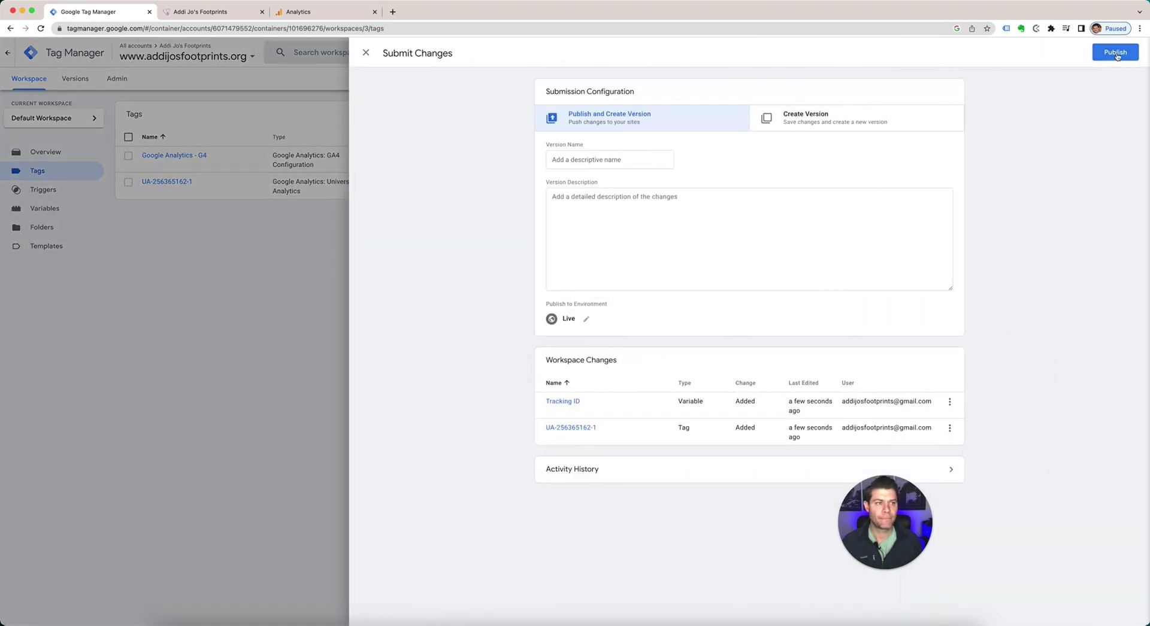
left_click(1115, 54)
left_click(702, 327)
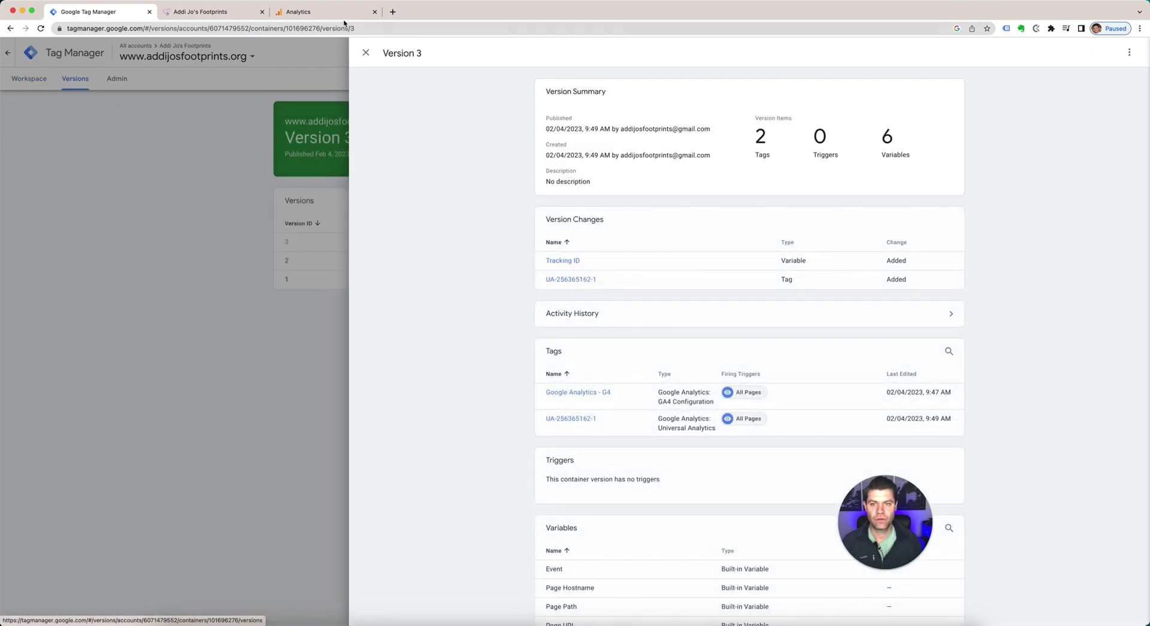
left_click(365, 54)
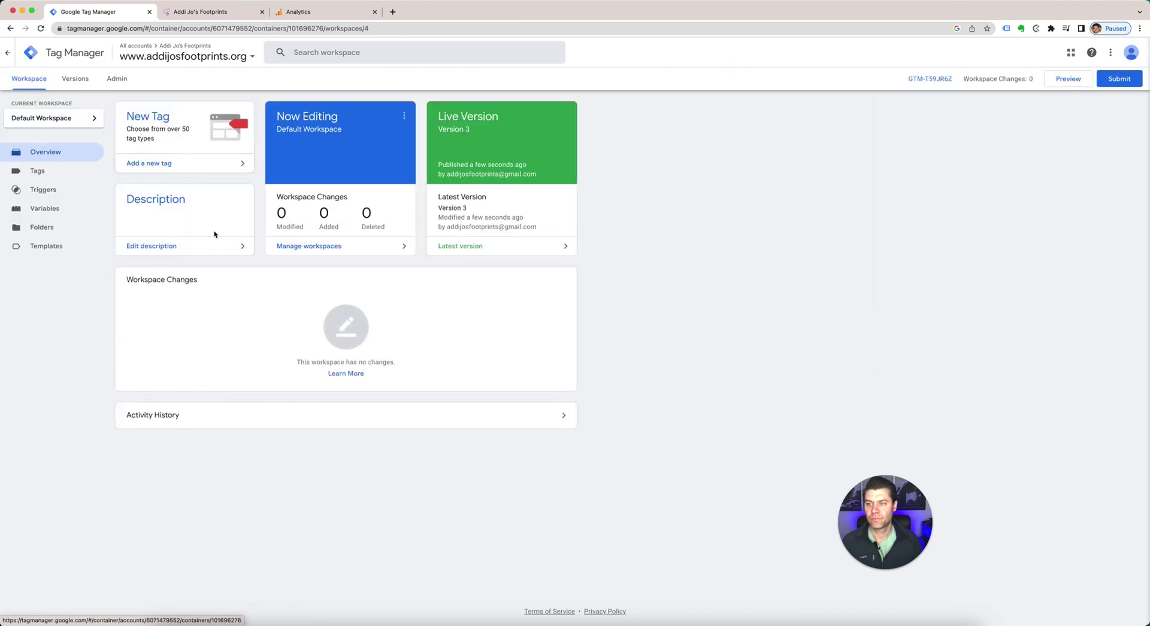
left_click(37, 171)
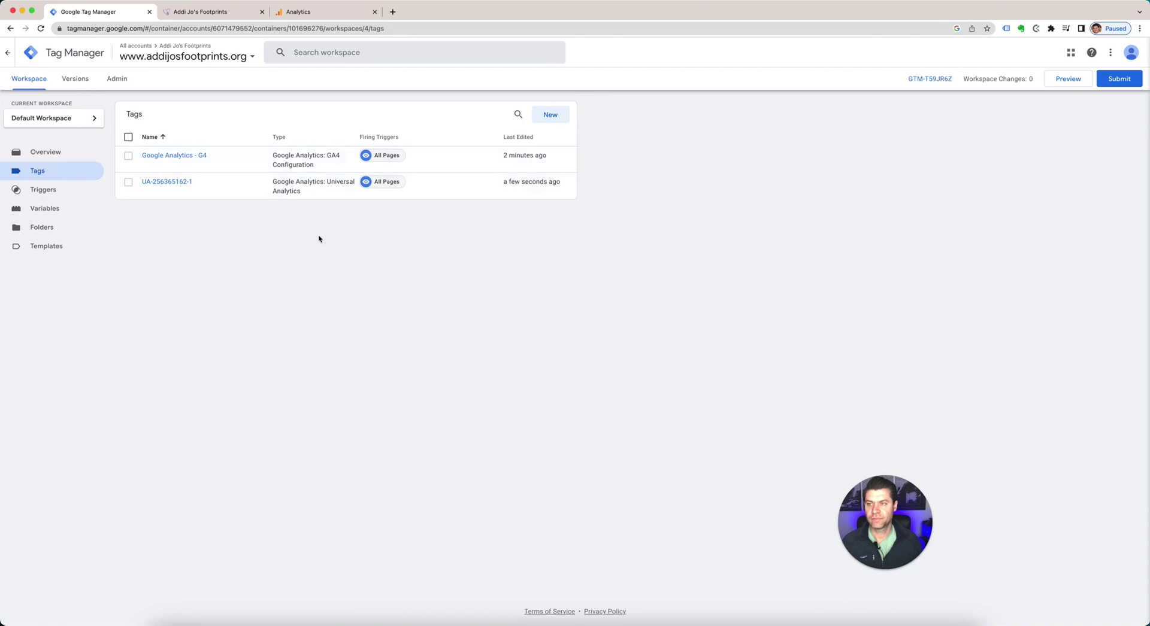
In Google Analytics, pick the GA4 property from the account picker to show its Home page
left_click(317, 13)
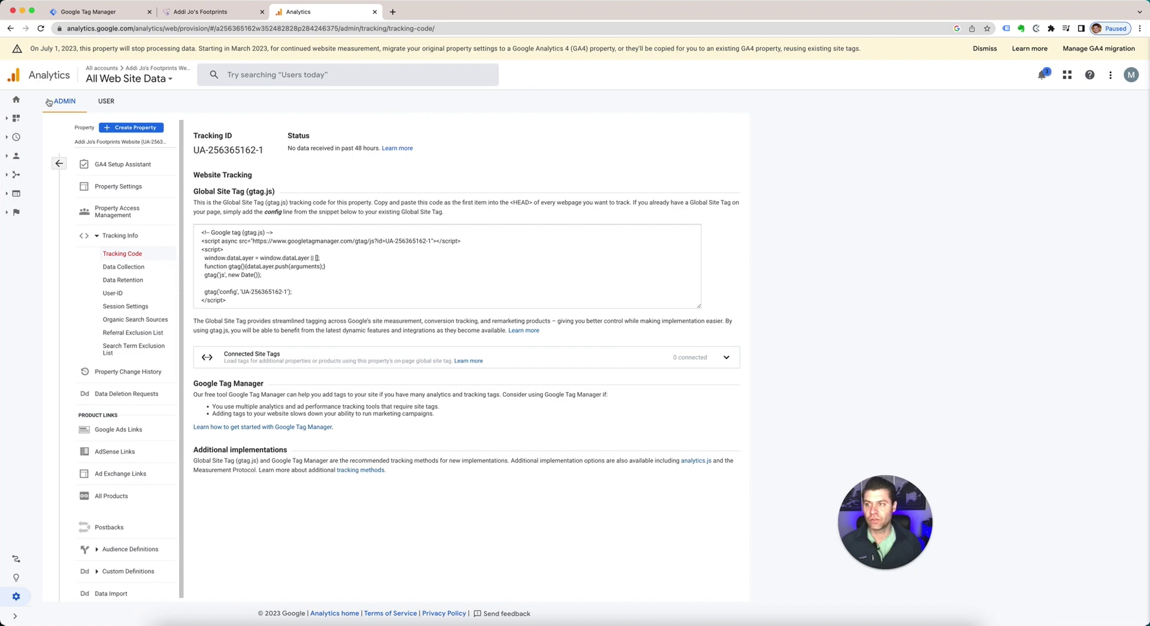
left_click(132, 80)
left_click(132, 190)
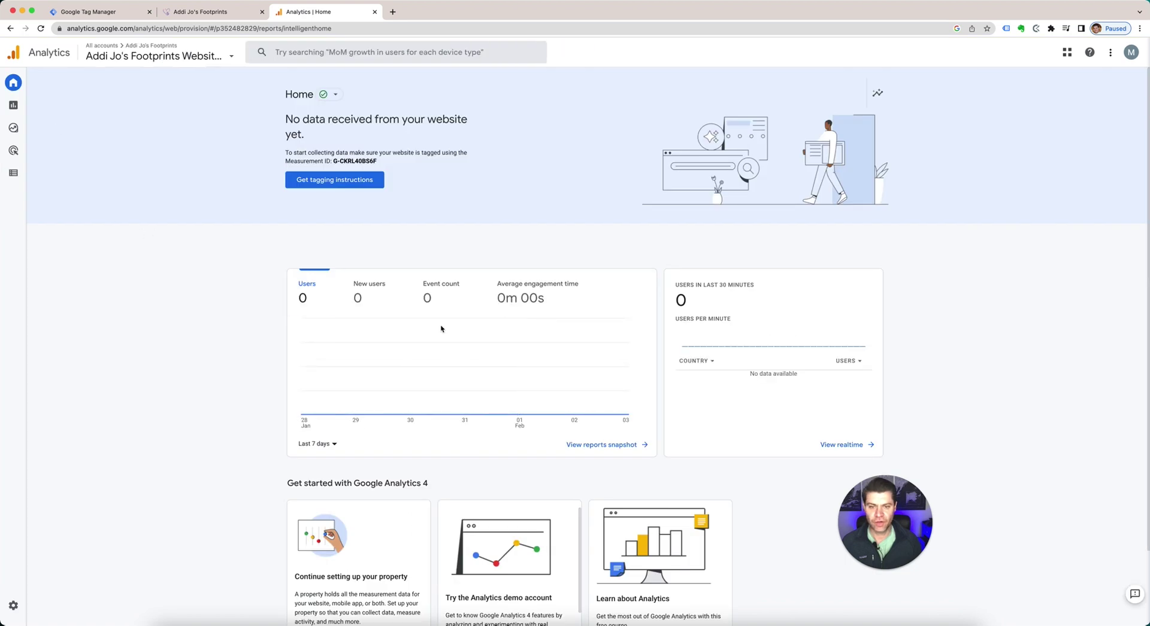
scroll(174, 290, "down", 3)
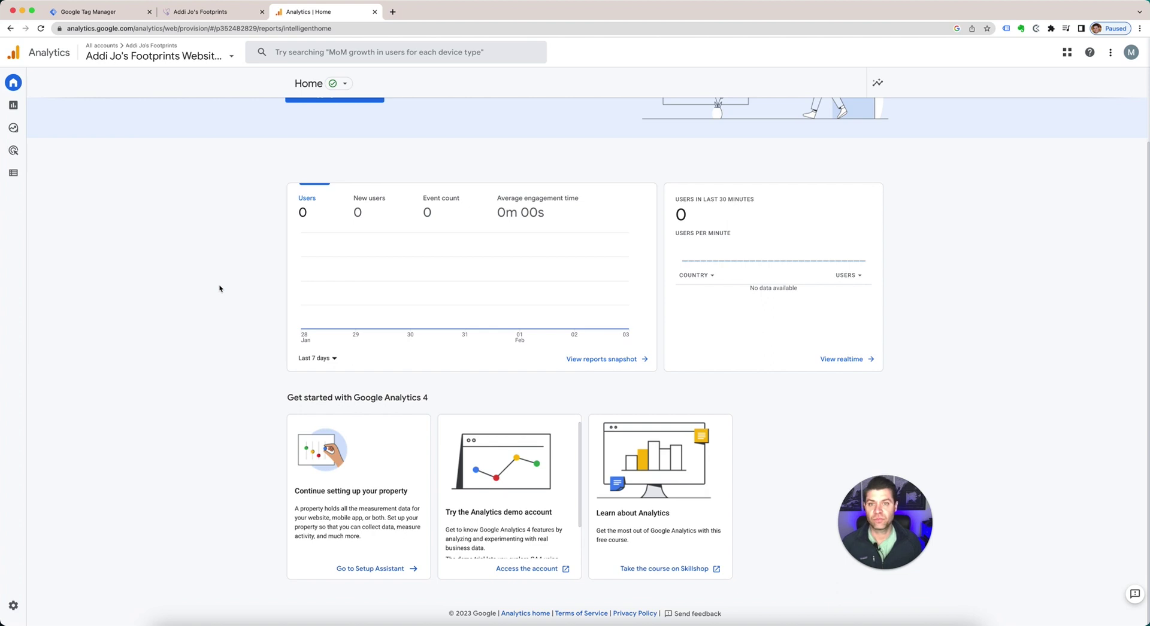
scroll(216, 285, "up", 3)
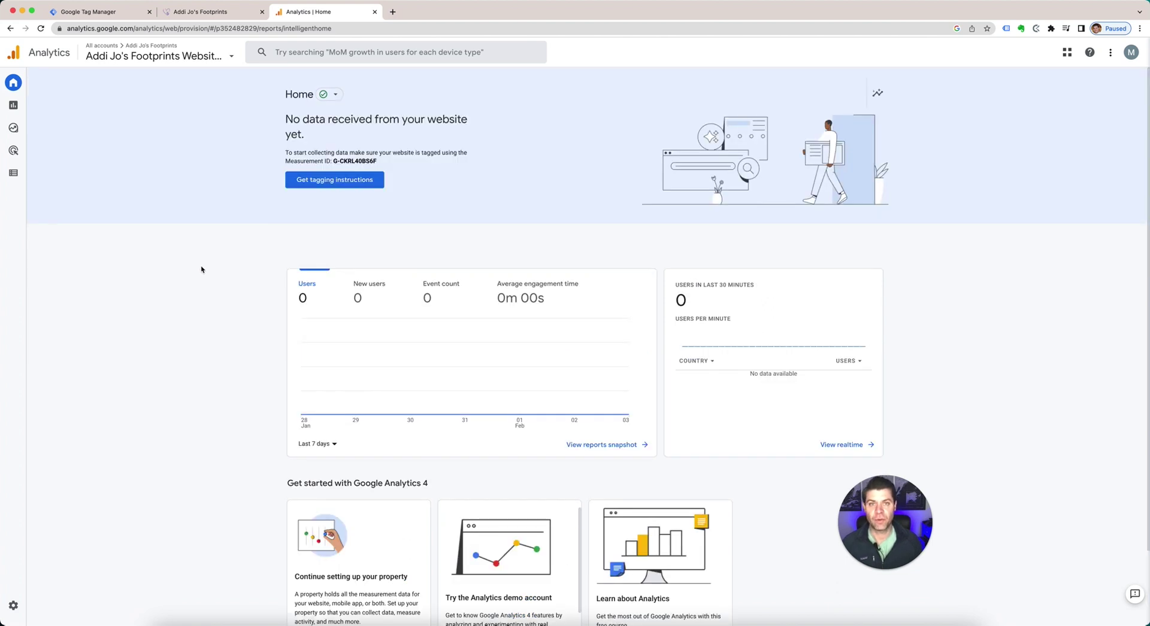